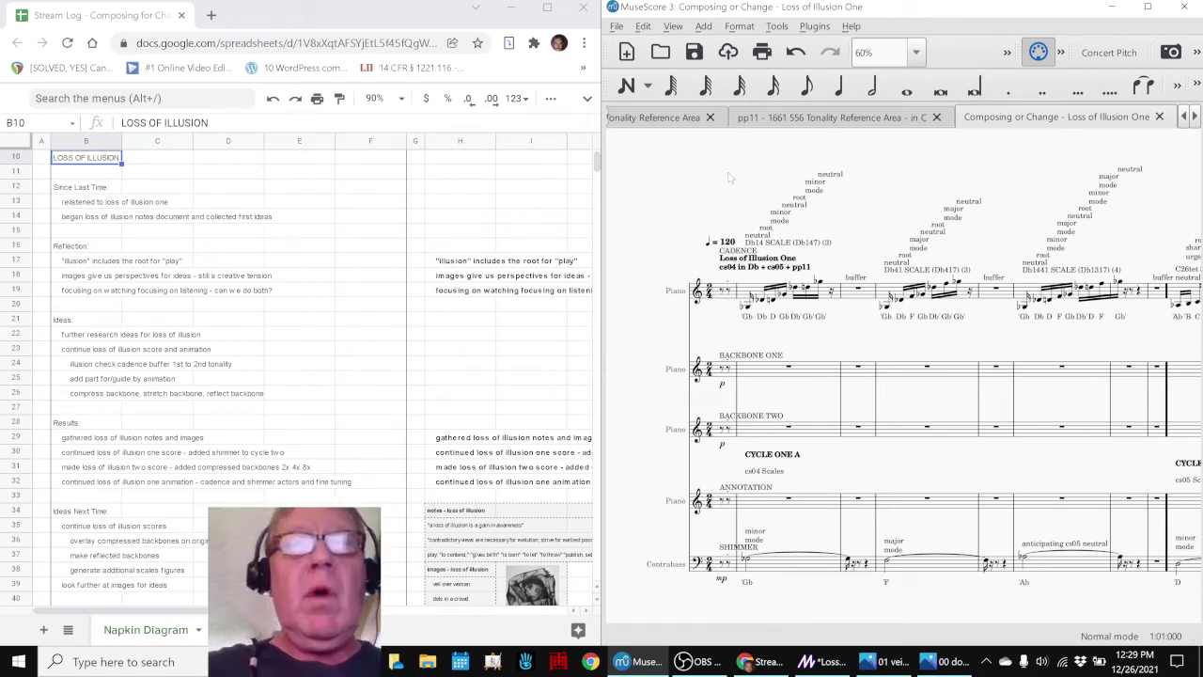
# Play the MuseScore score from its opening note, then stop playback
pyautogui.hotkey('ctrl', 'Home')
pyautogui.press('Escape')
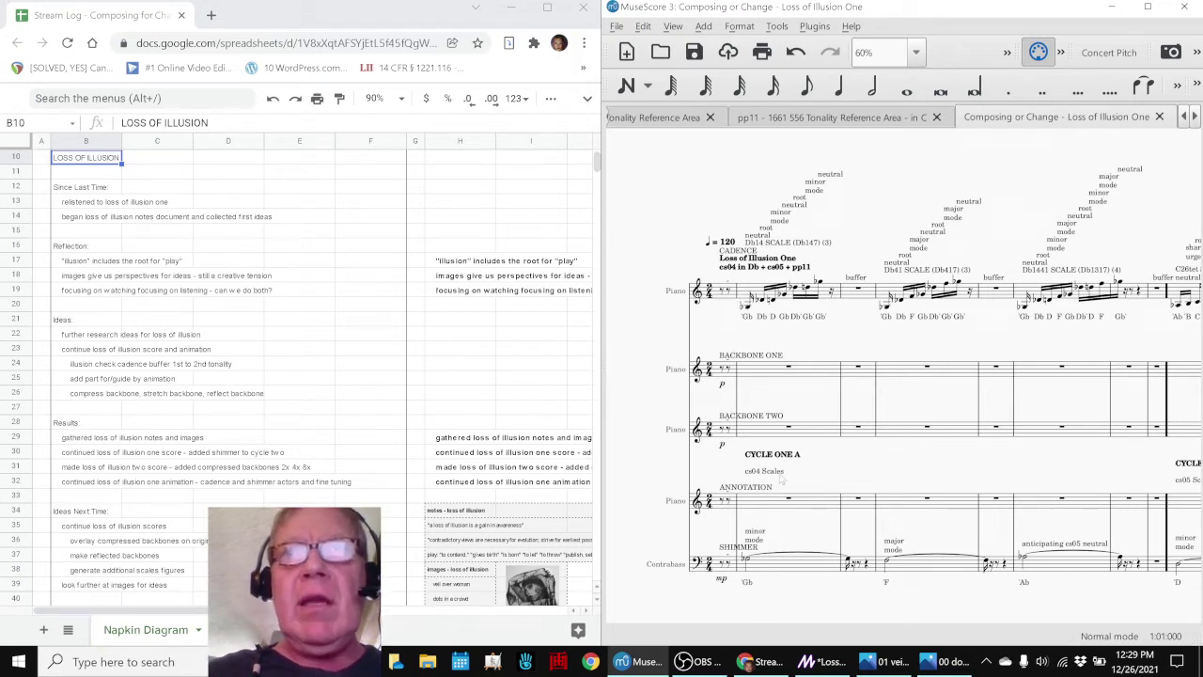
pyautogui.press('space')
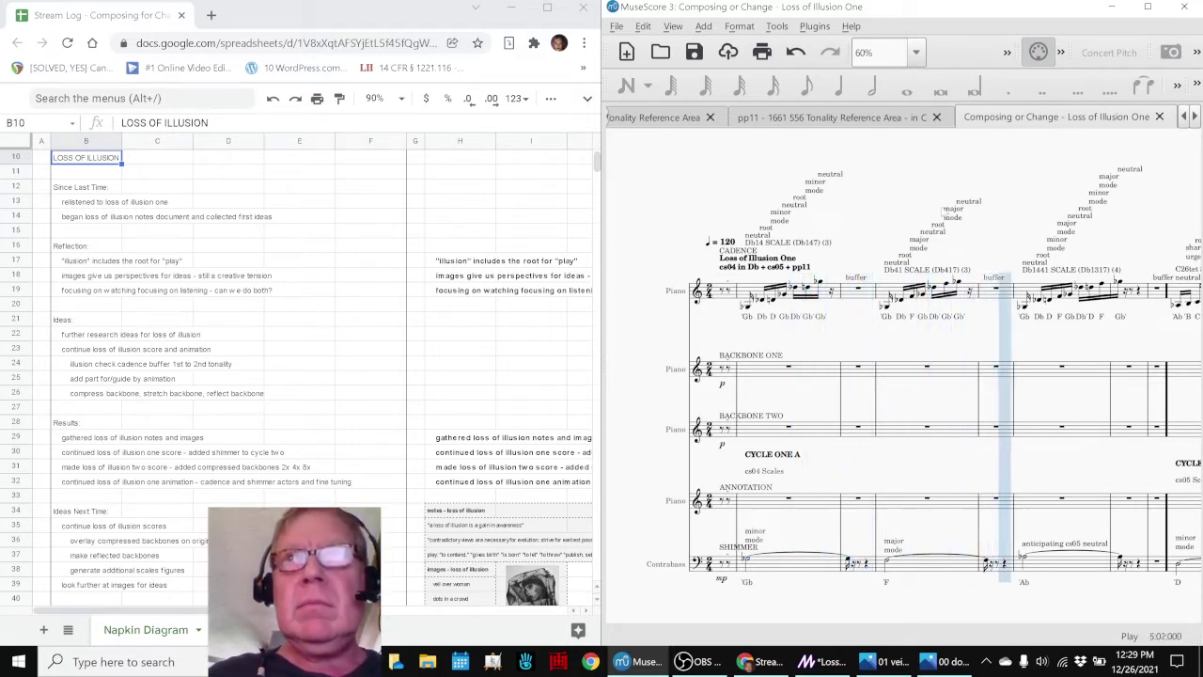
pyautogui.press('space')
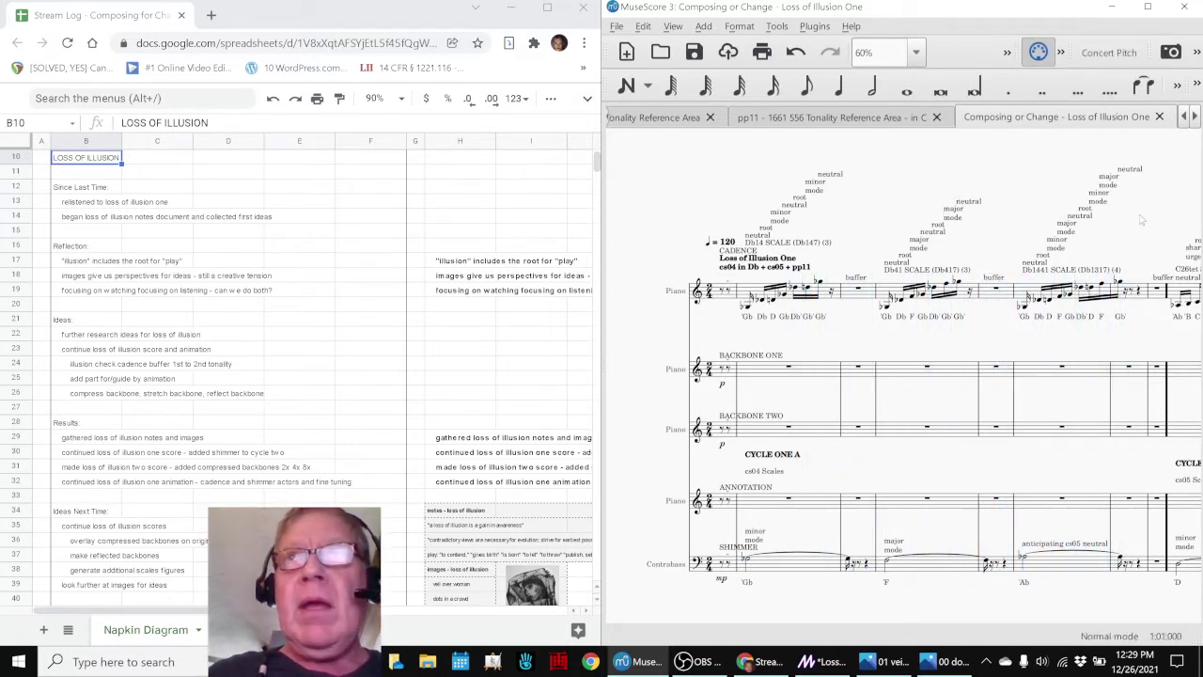
# Play the CYCLE TWO B chords from the first Db14 chord, then glance at the stream settings
pyautogui.hscroll(5, 1142, 219)
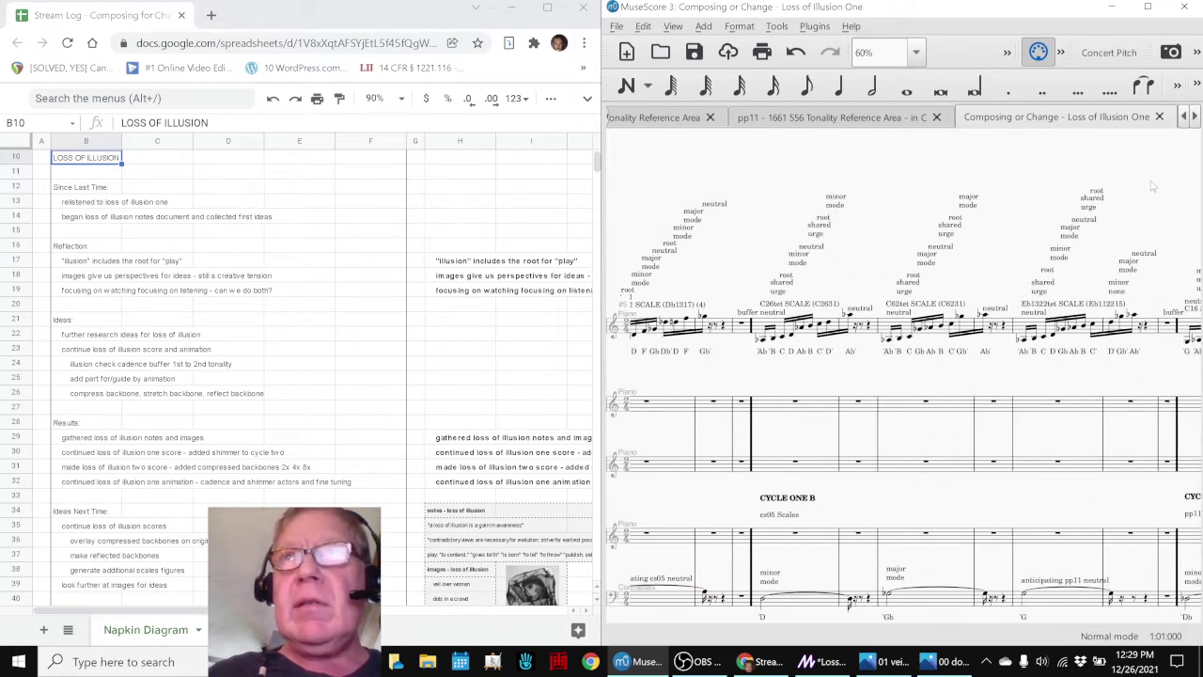
pyautogui.hscroll(2, 1002, 214)
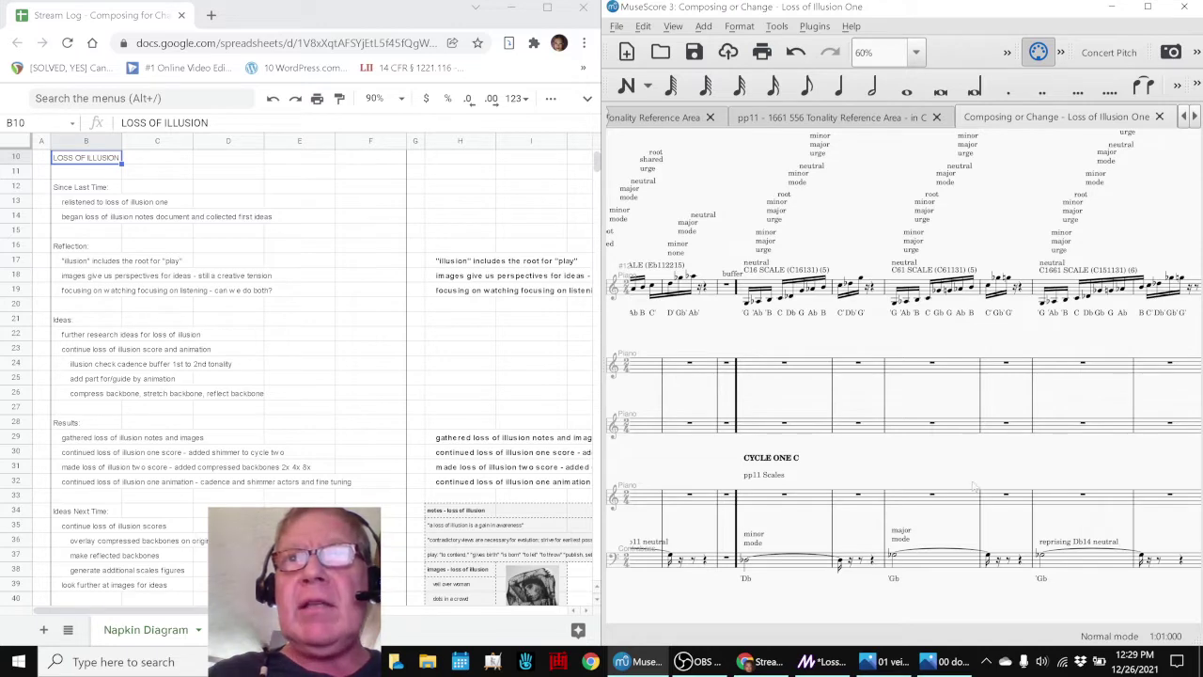
pyautogui.hscroll(4, 1021, 472)
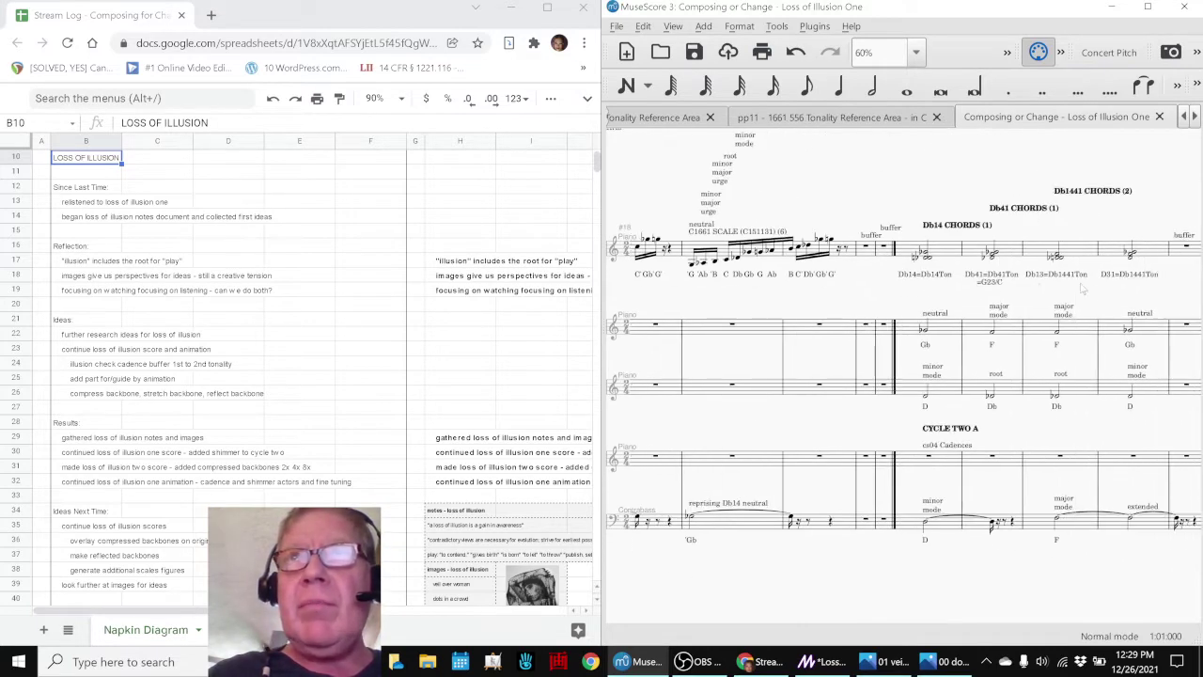
pyautogui.moveTo(964, 297); pyautogui.dragTo(825, 280)
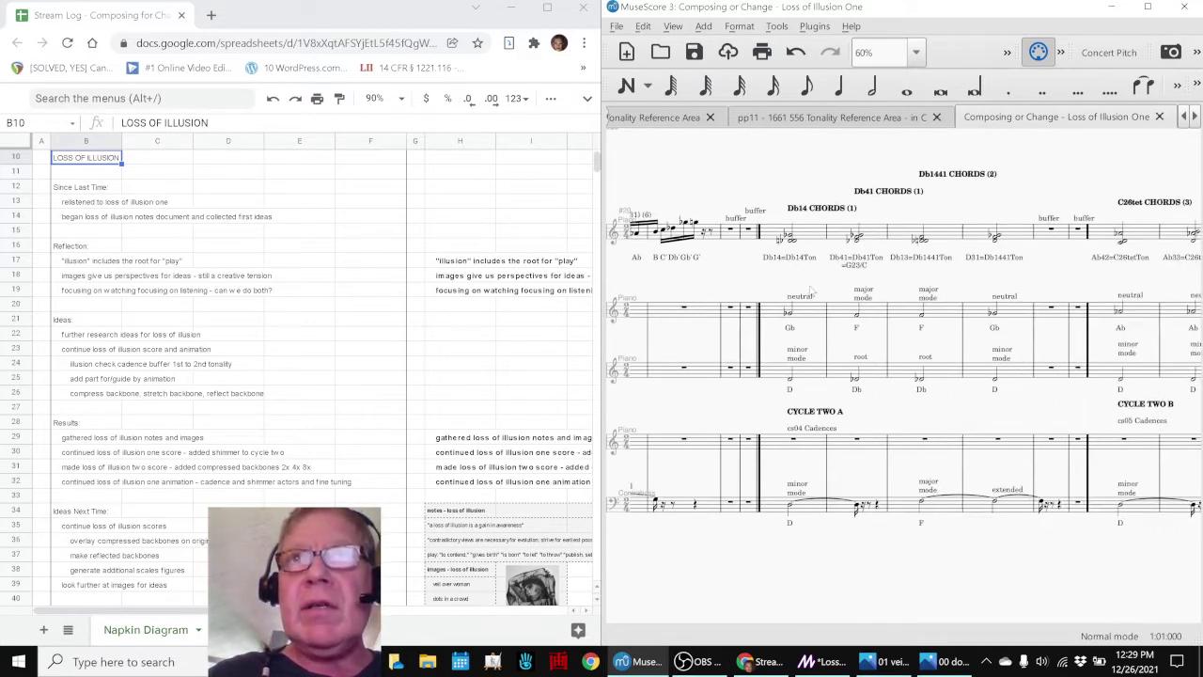
pyautogui.click(810, 240)
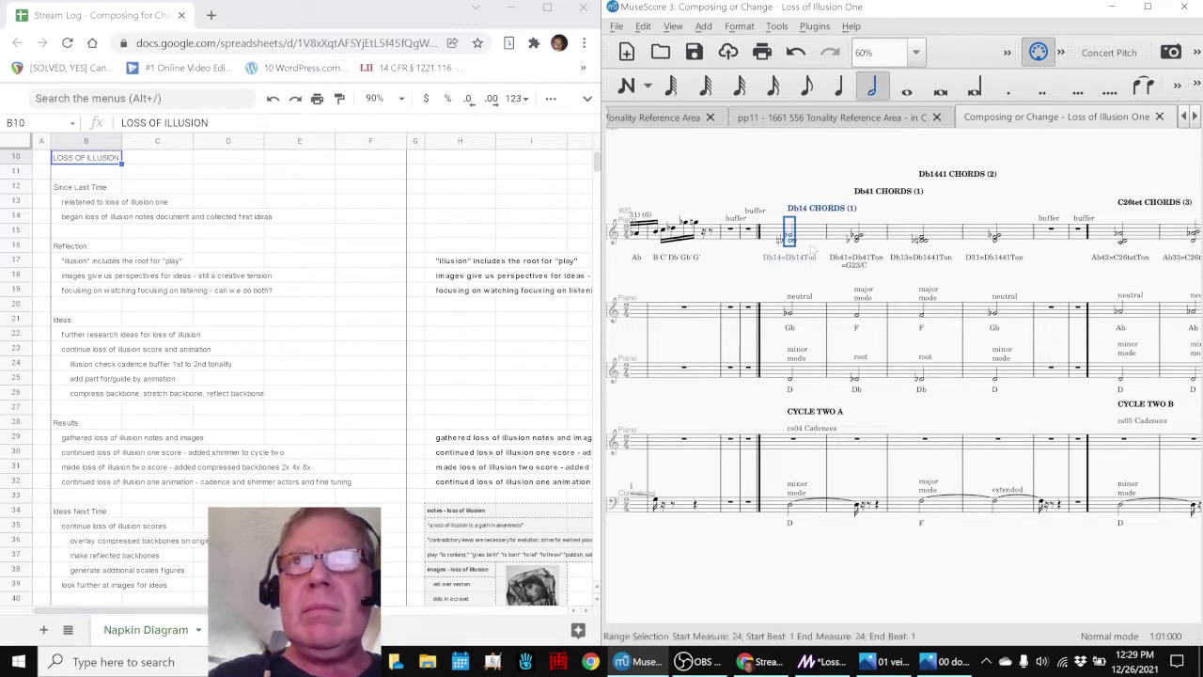
pyautogui.press('space')
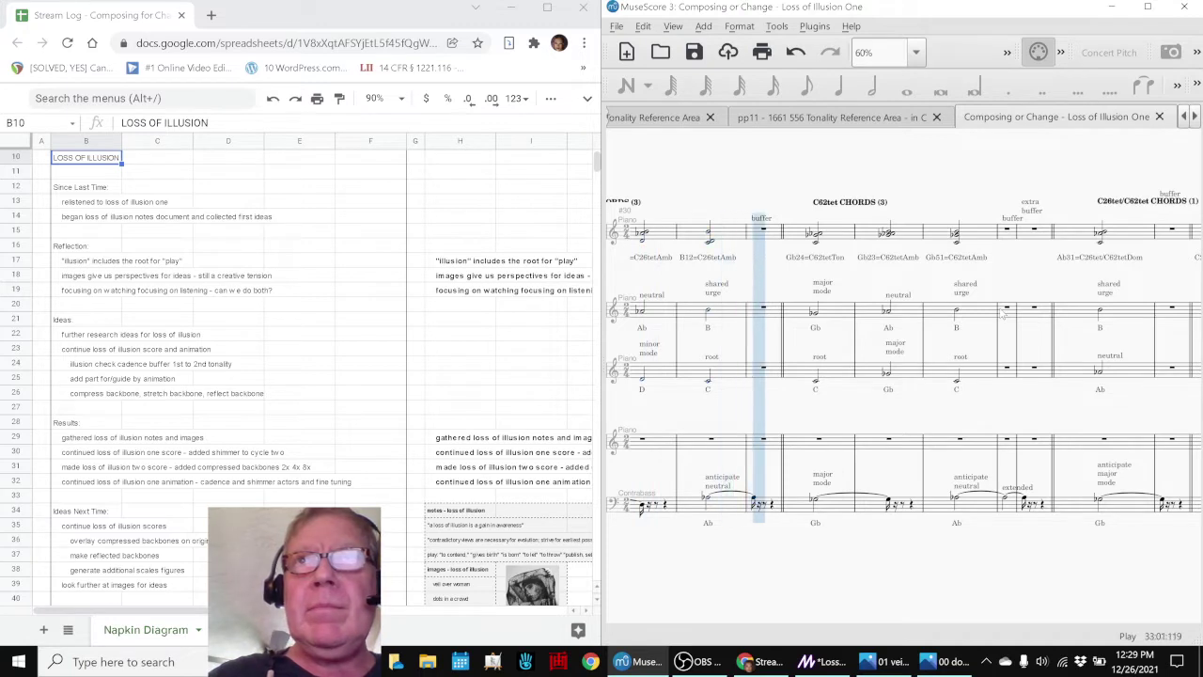
pyautogui.press('space')
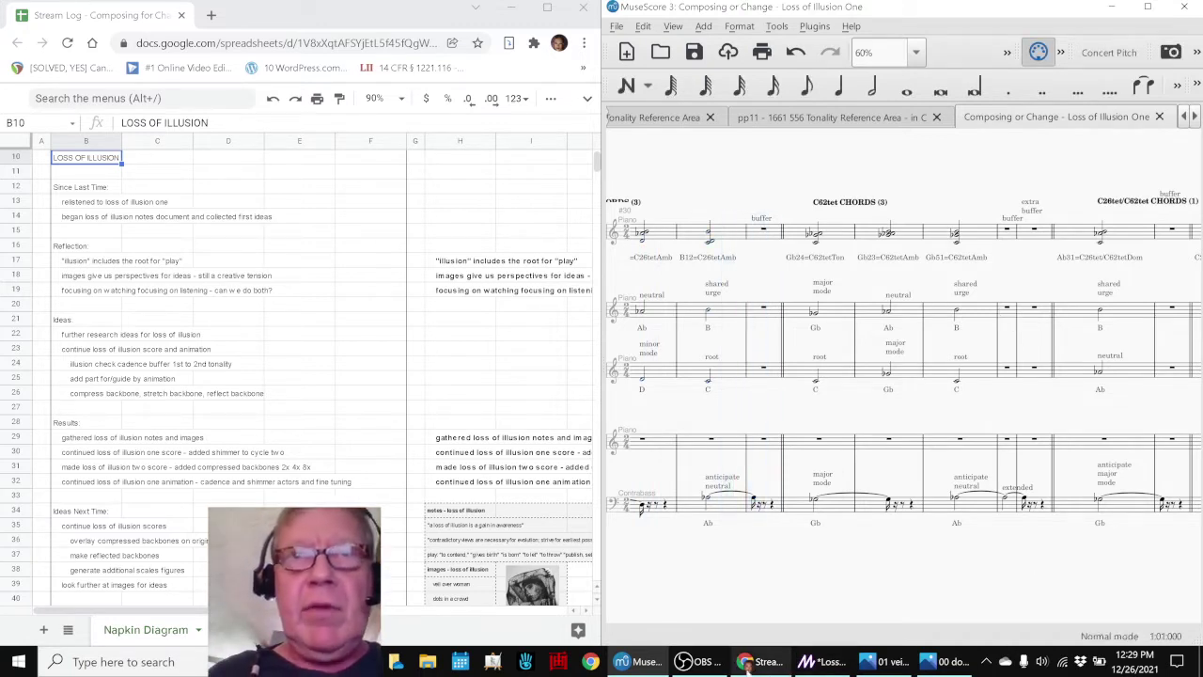
pyautogui.click(684, 661)
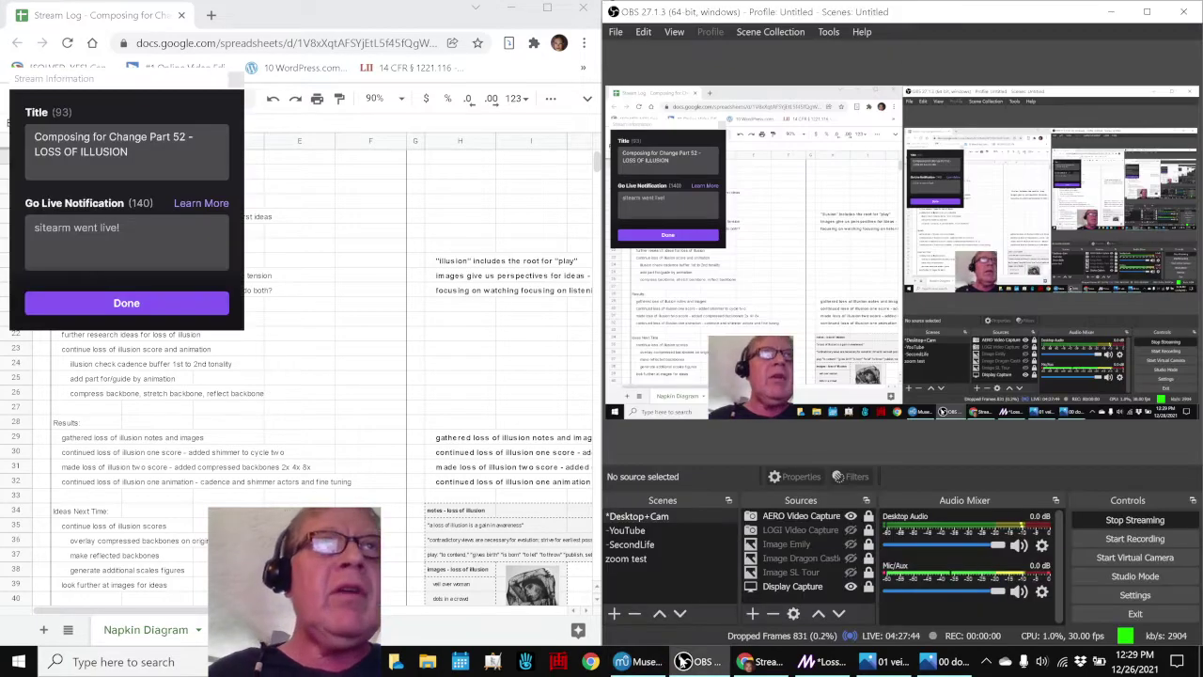
pyautogui.click(688, 663)
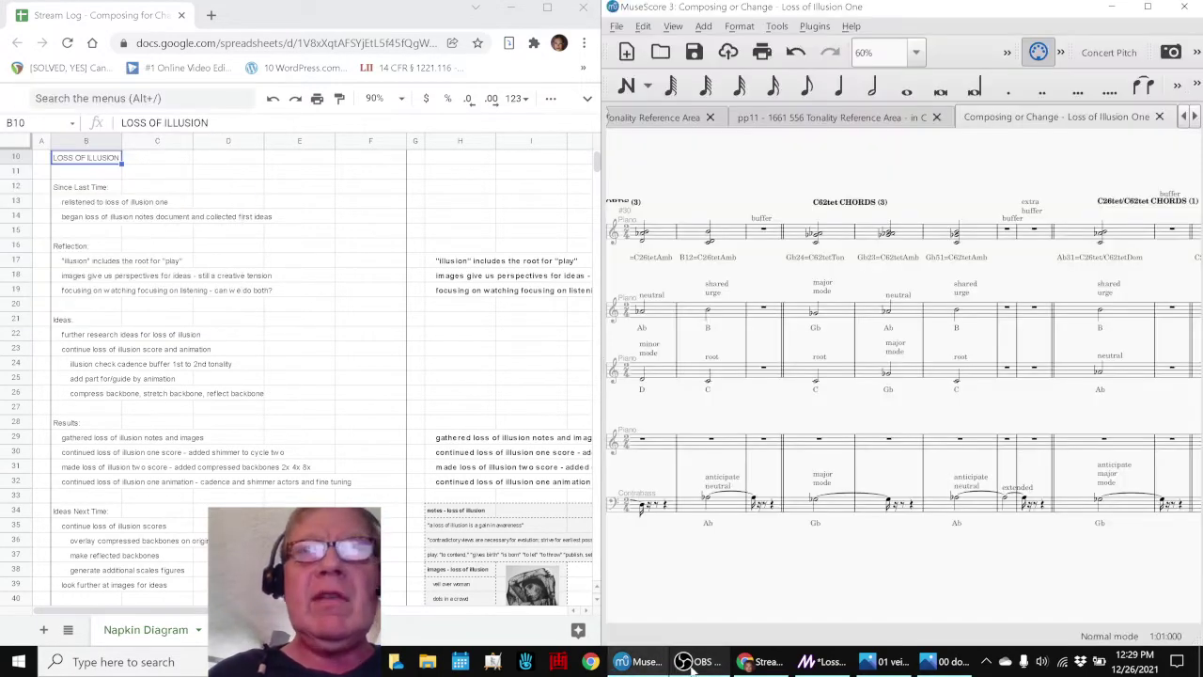
# Review the illusion note in cell H17 and the cells to its right
pyautogui.click(468, 262)
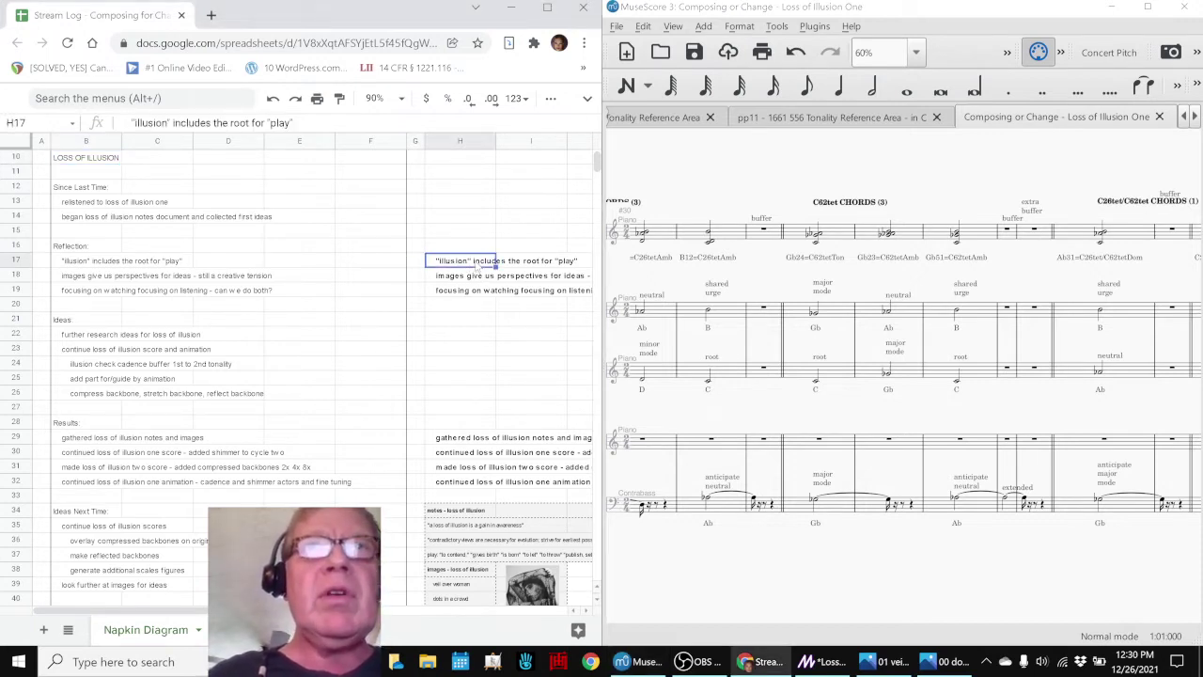
pyautogui.press('Right')
pyautogui.click(477, 266)
pyautogui.press('Right')
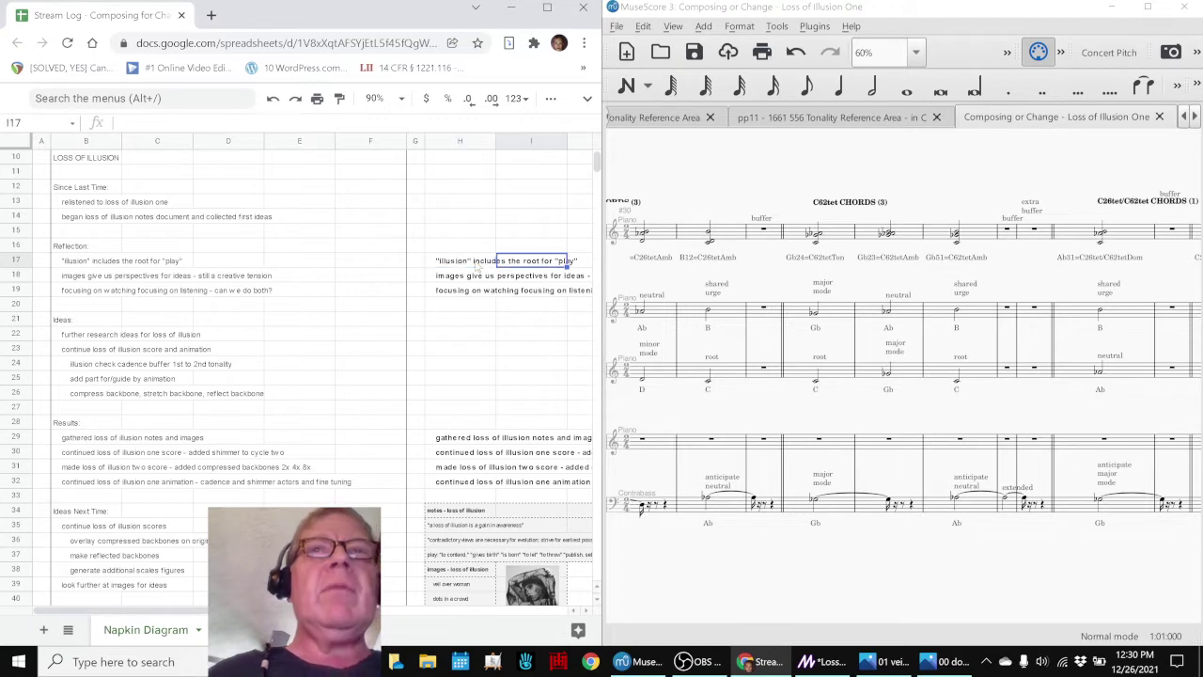
pyautogui.press('Right')
pyautogui.press('Left')
pyautogui.press('Left')
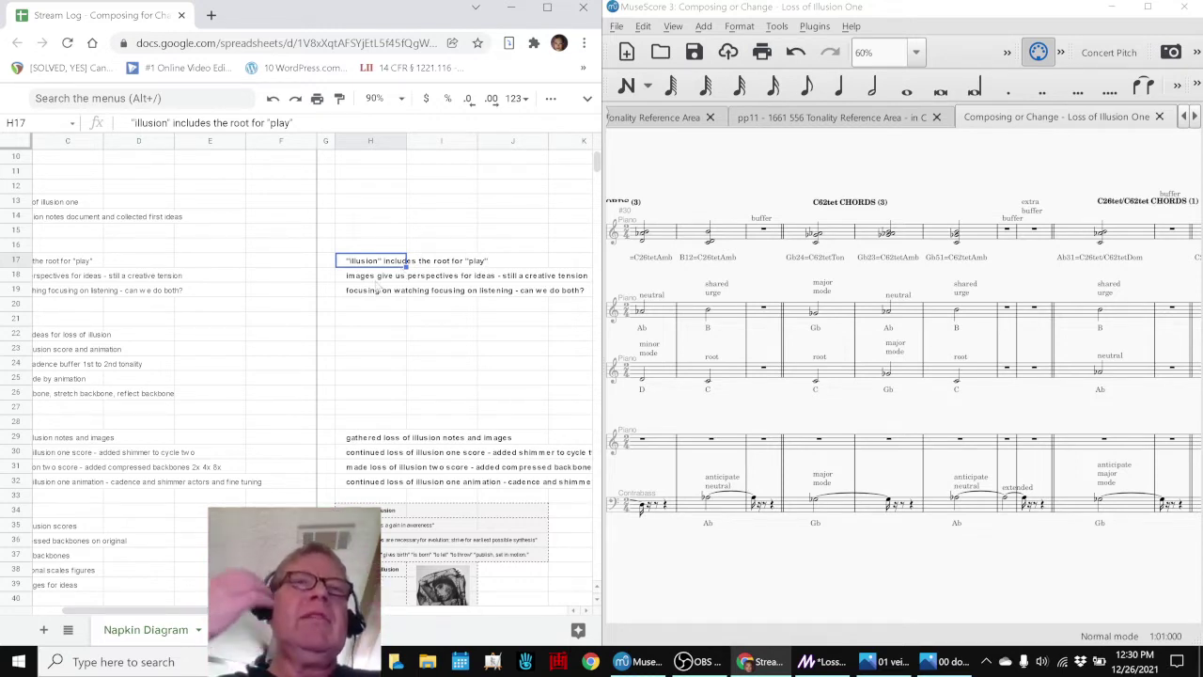
# Step down column H through the quotes in H35–H36 and the play definitions in H37
pyautogui.press('Down')
pyautogui.press('Down')
pyautogui.press('Down')
pyautogui.press('Down')
pyautogui.press('Down')
pyautogui.press('Down')
pyautogui.press('Down')
pyautogui.press('Down')
pyautogui.press('Down')
pyautogui.press('Down')
pyautogui.press('Down')
pyautogui.press('Down')
pyautogui.press('Down')
pyautogui.press('Down')
pyautogui.press('Down')
pyautogui.press('Down')
pyautogui.press('Down')
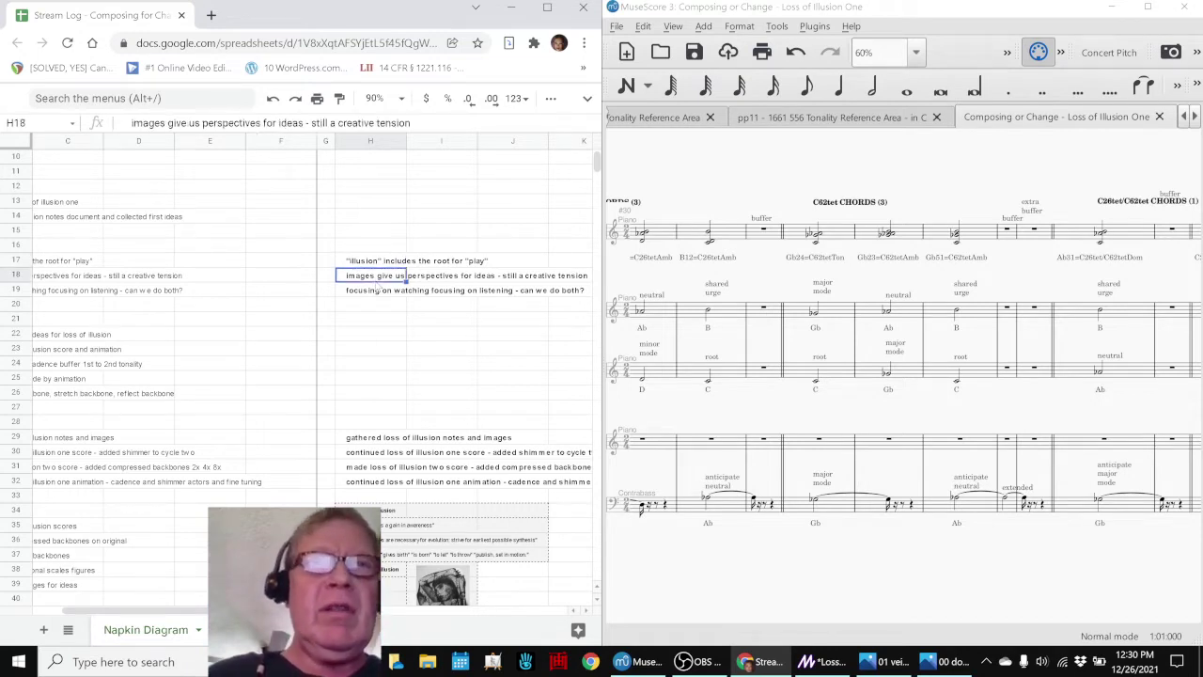
pyautogui.press('Down')
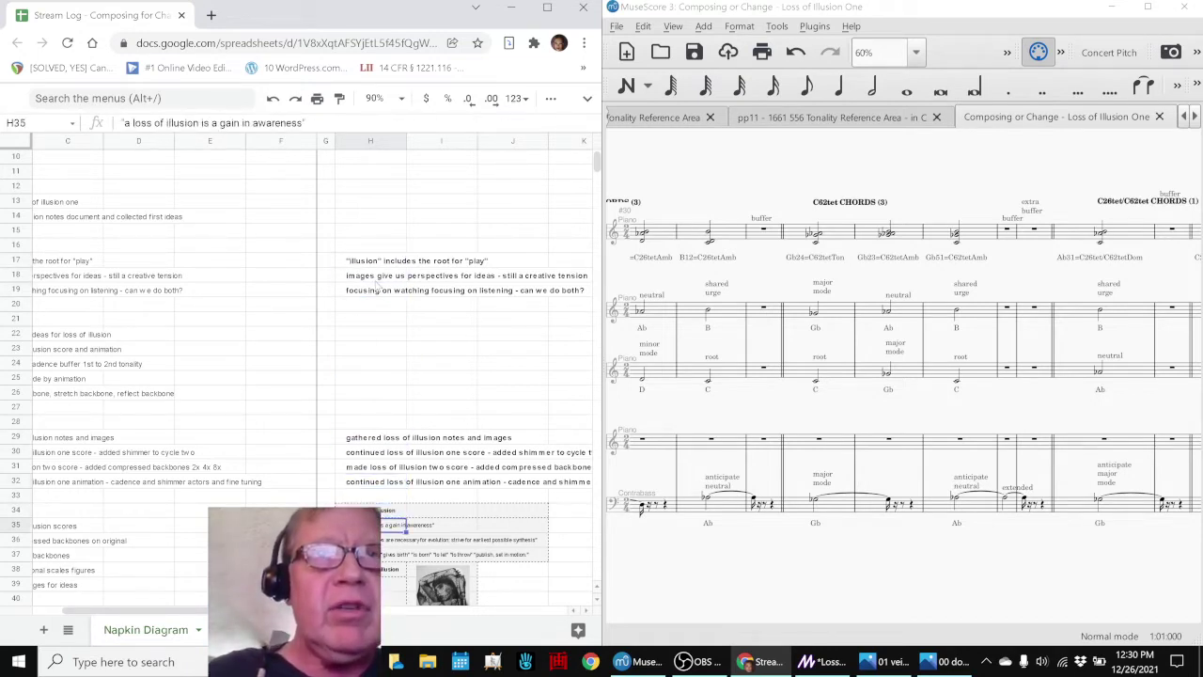
pyautogui.press('Down')
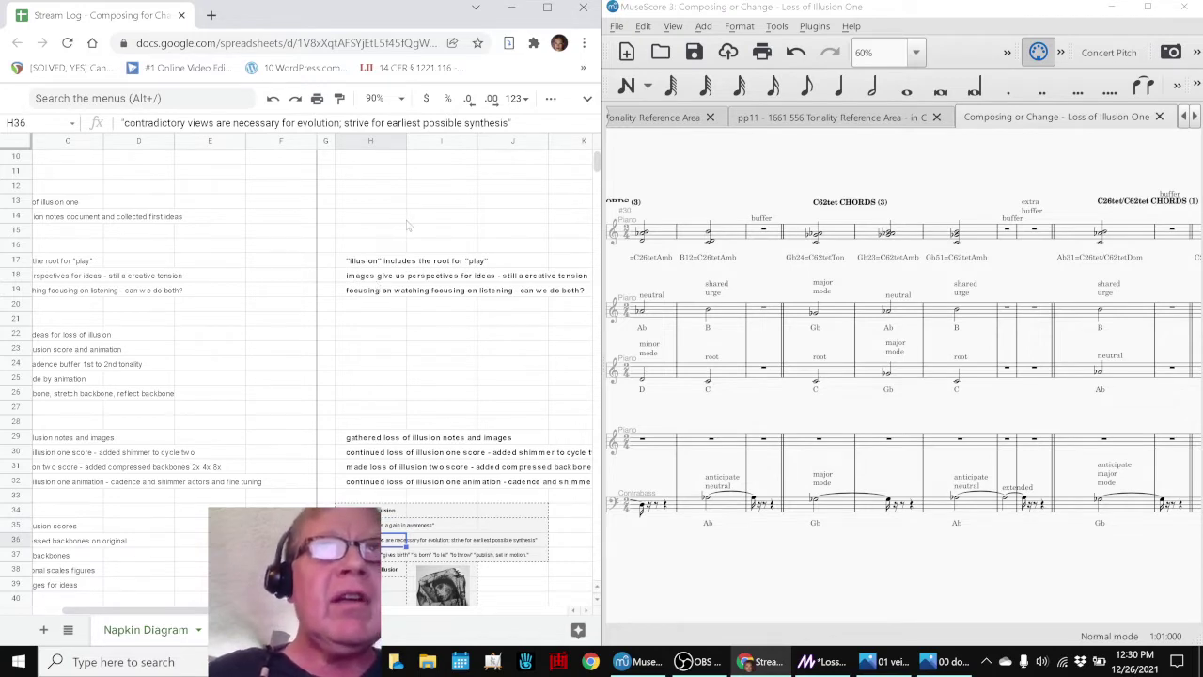
pyautogui.press('Down')
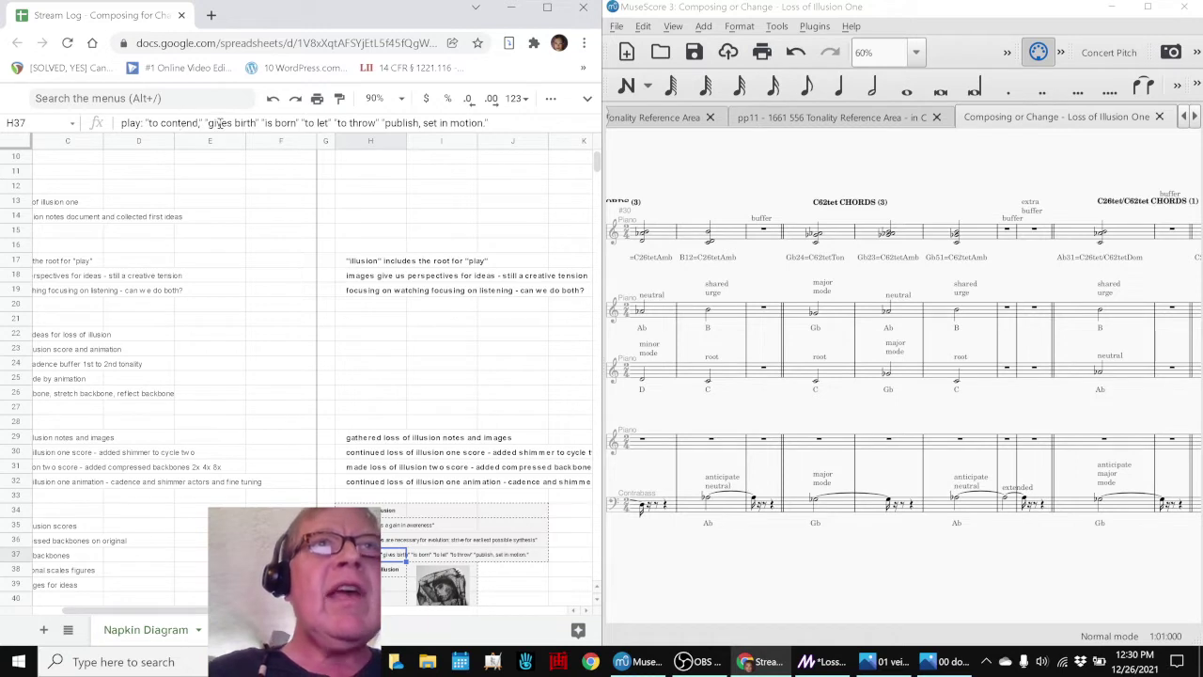
pyautogui.click(276, 124)
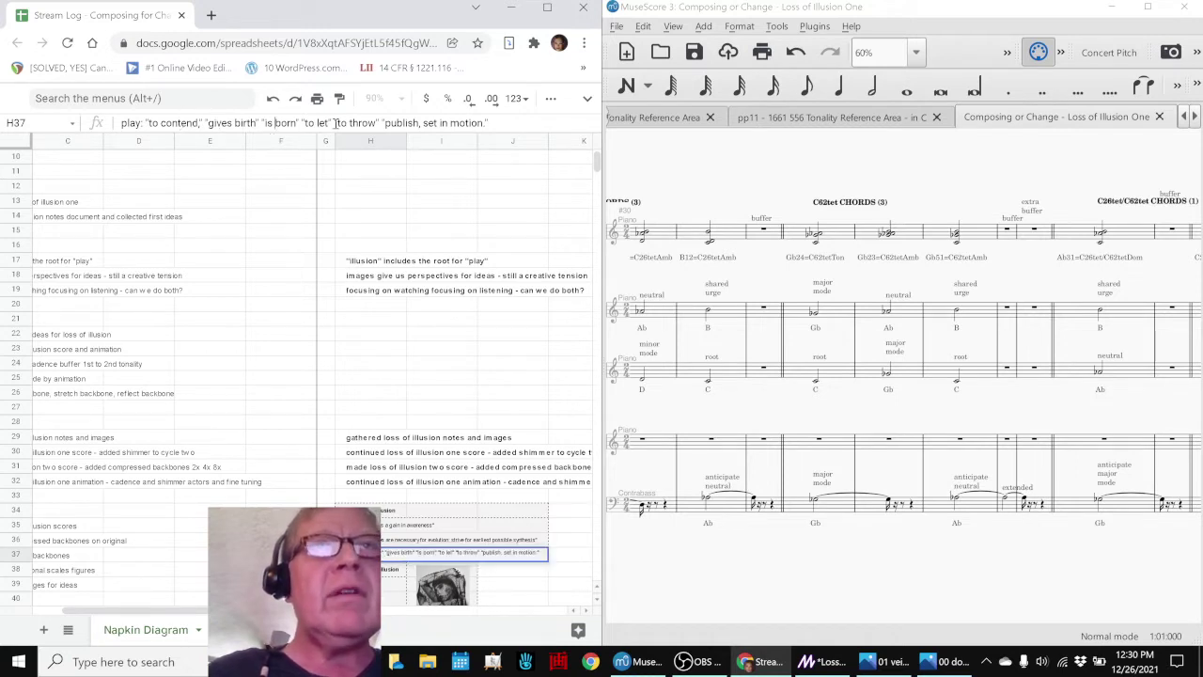
pyautogui.click(394, 363)
# Recheck notes H17, H18 and H35 and the image entries, then open the veil over woman image
pyautogui.click(373, 263)
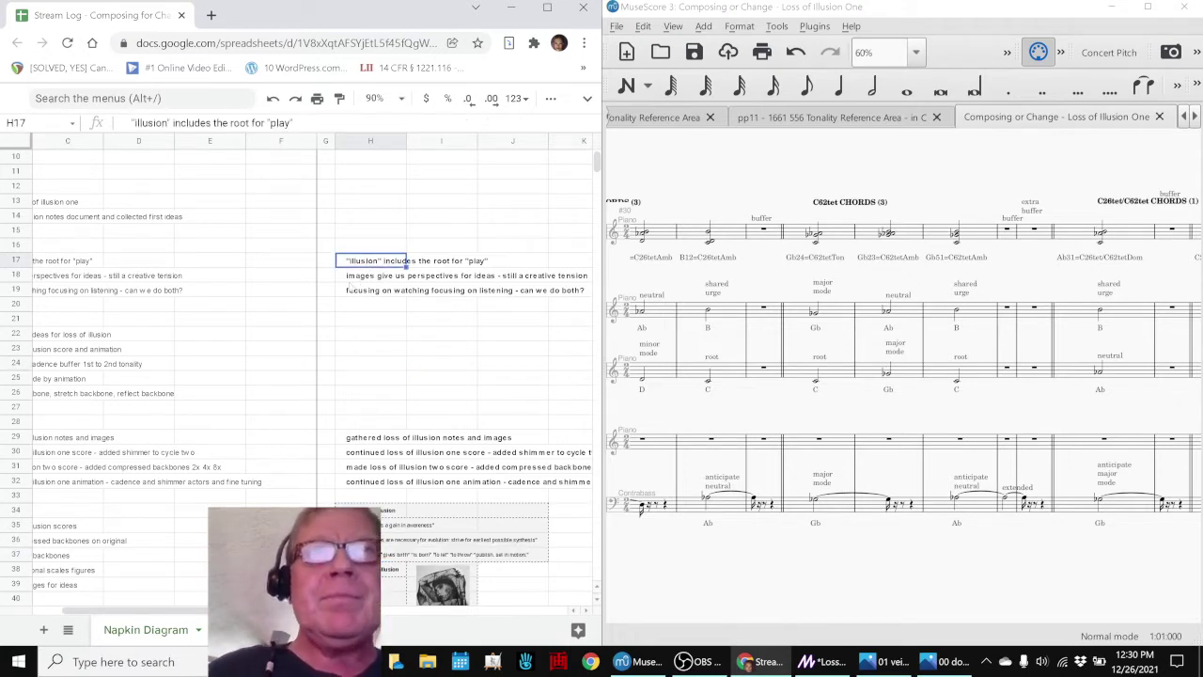
pyautogui.click(349, 280)
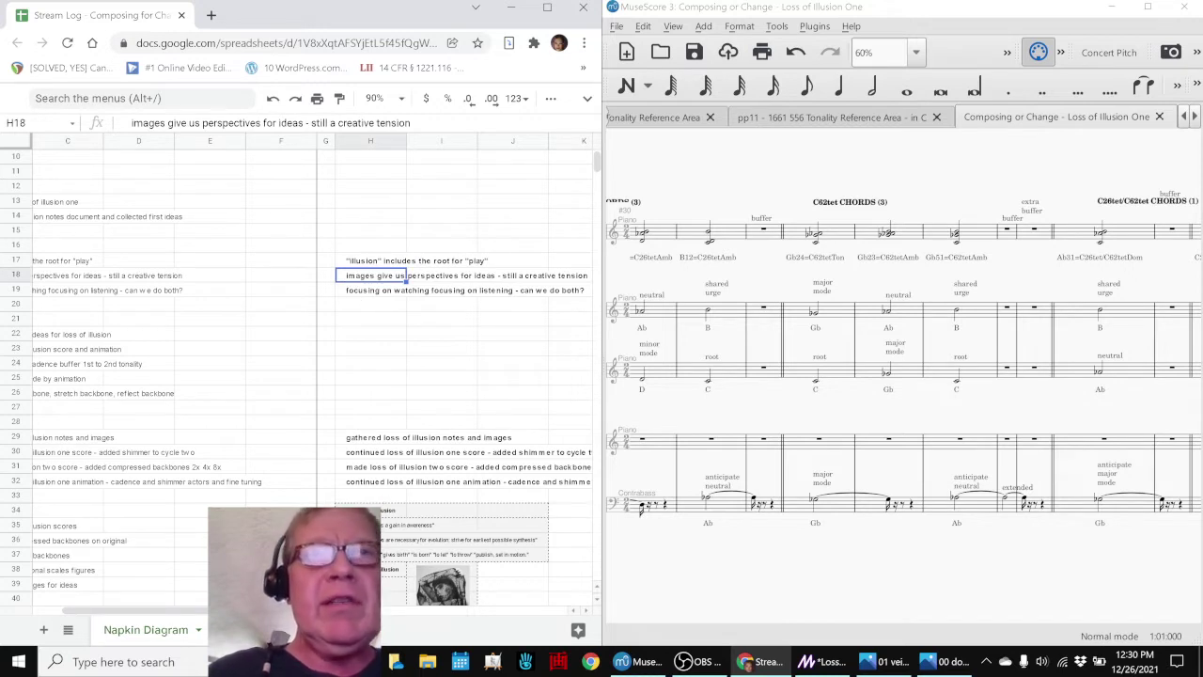
pyautogui.scroll(-3, 358, 381)
pyautogui.click(364, 322)
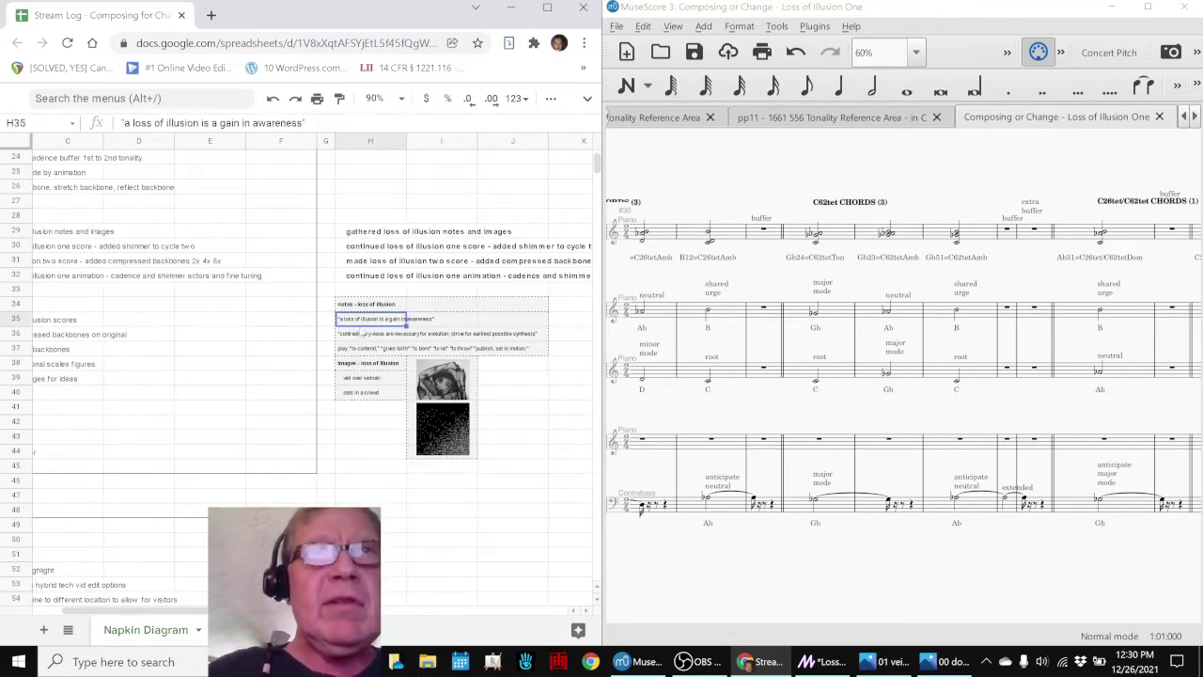
pyautogui.click(350, 382)
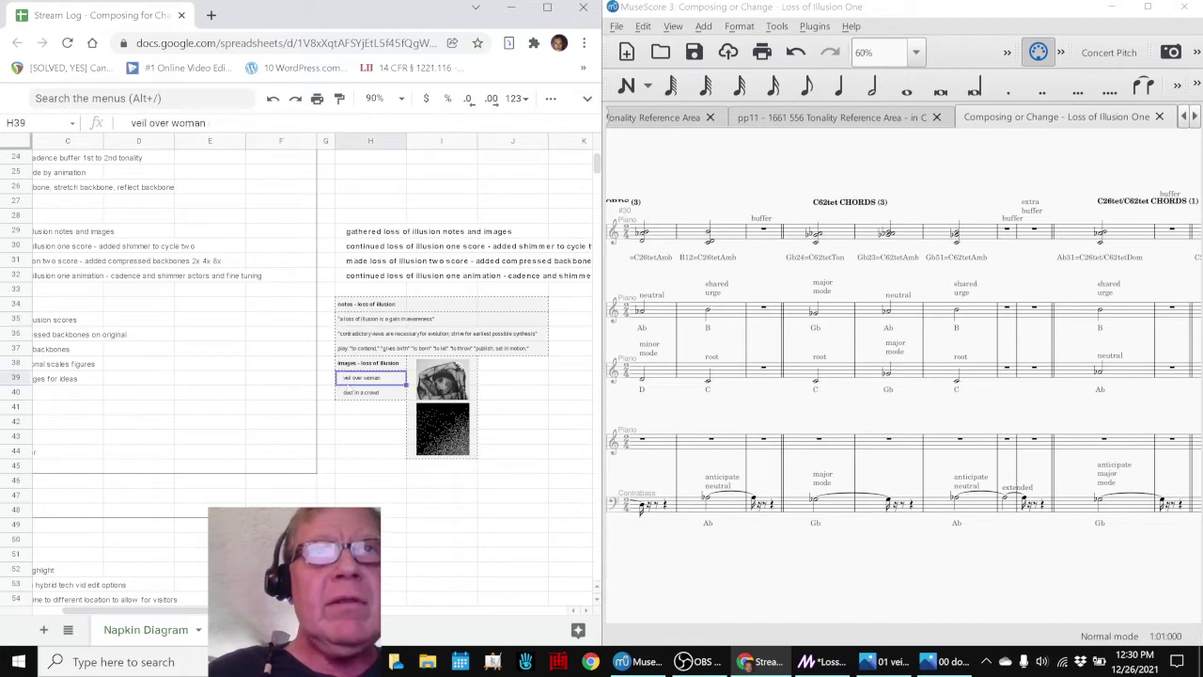
pyautogui.click(350, 395)
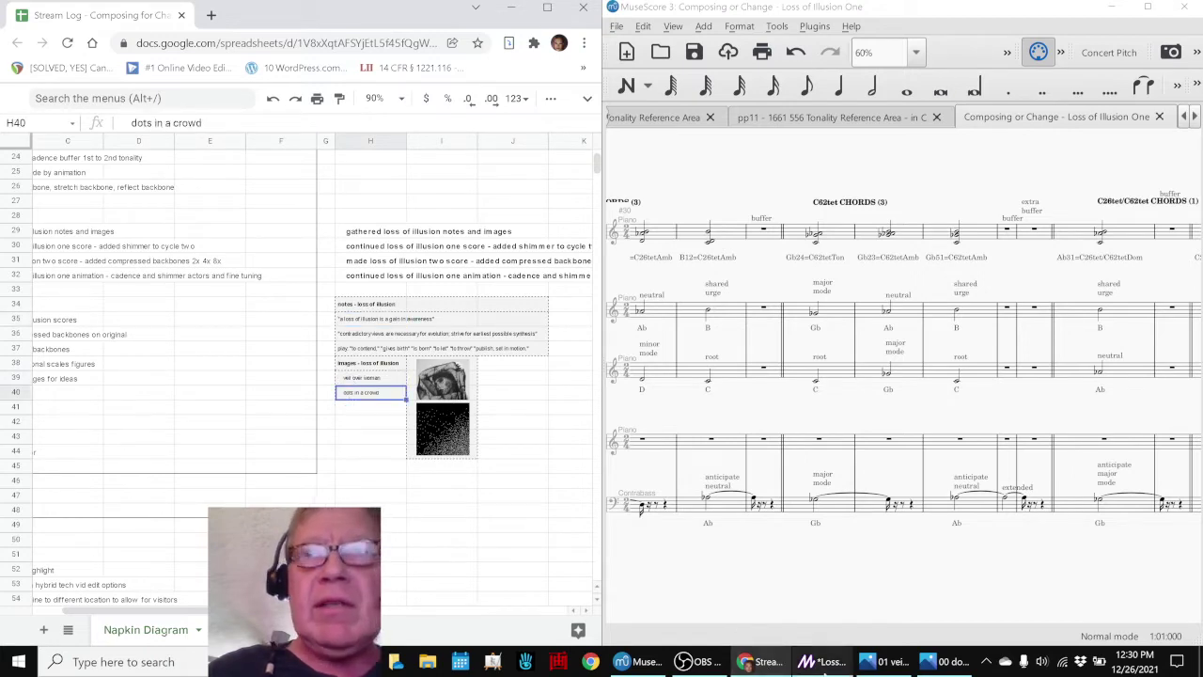
pyautogui.click(889, 662)
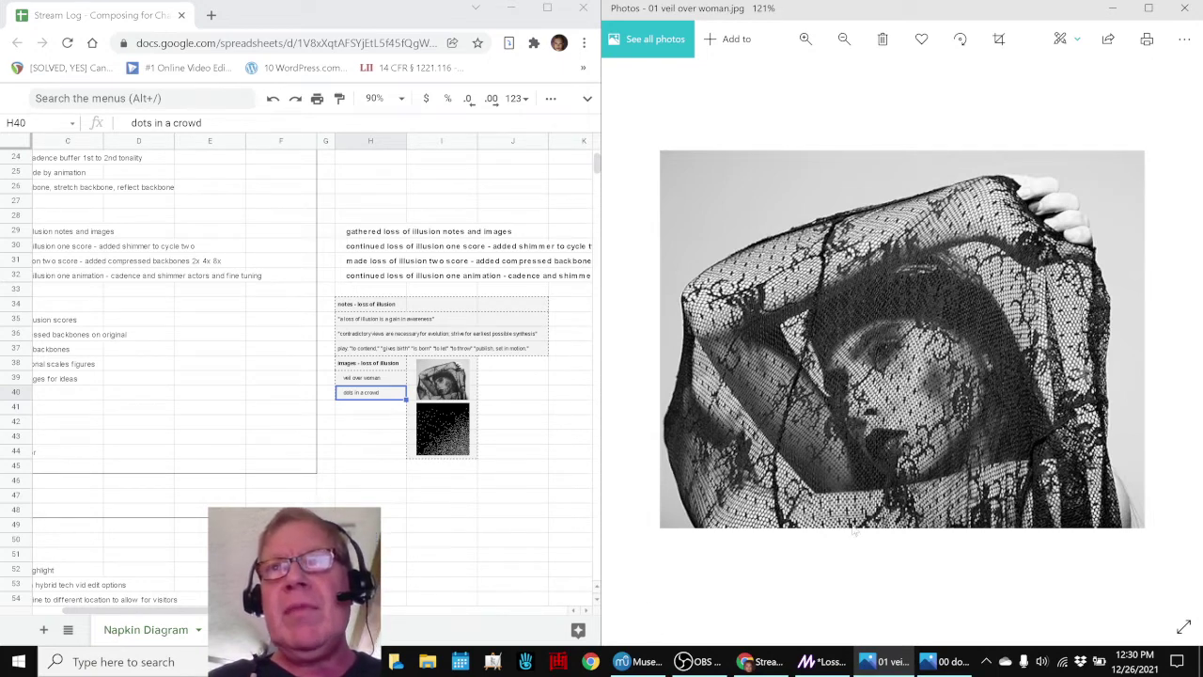
# Show the dots in a crowd image, then bring the Magic Loss of Illusion project forward
pyautogui.click(945, 662)
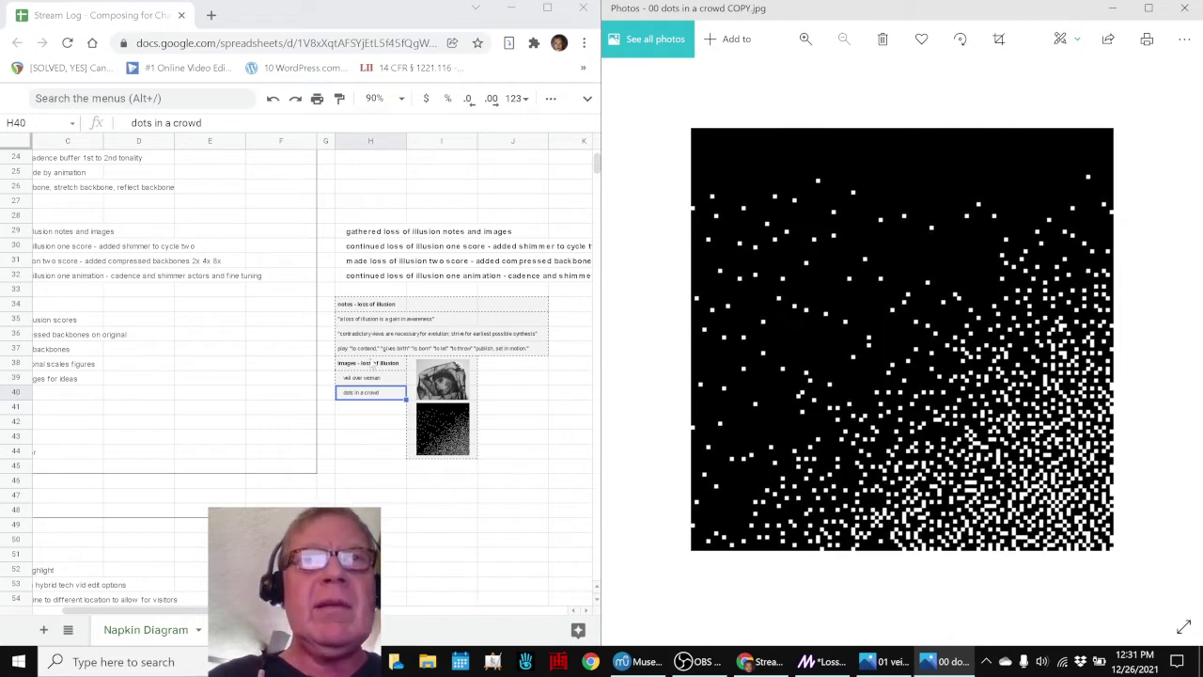
pyautogui.click(831, 664)
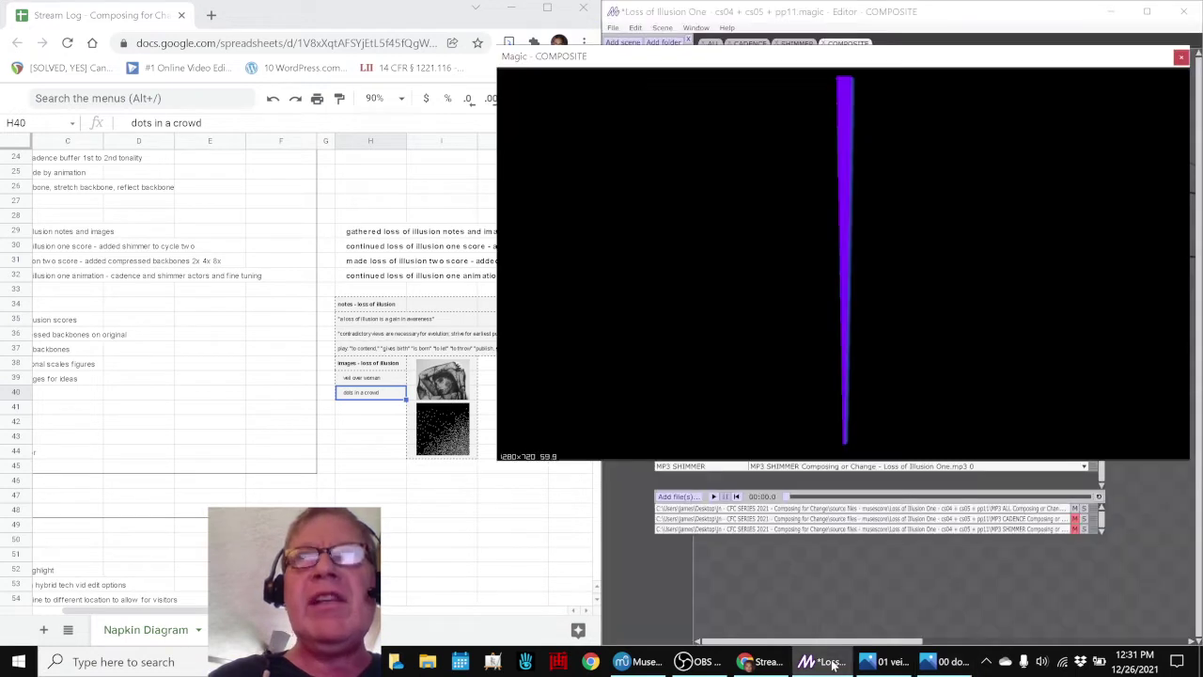
# Play and stop the purple needle animation in Magic, then bring MuseScore back
pyautogui.click(784, 581)
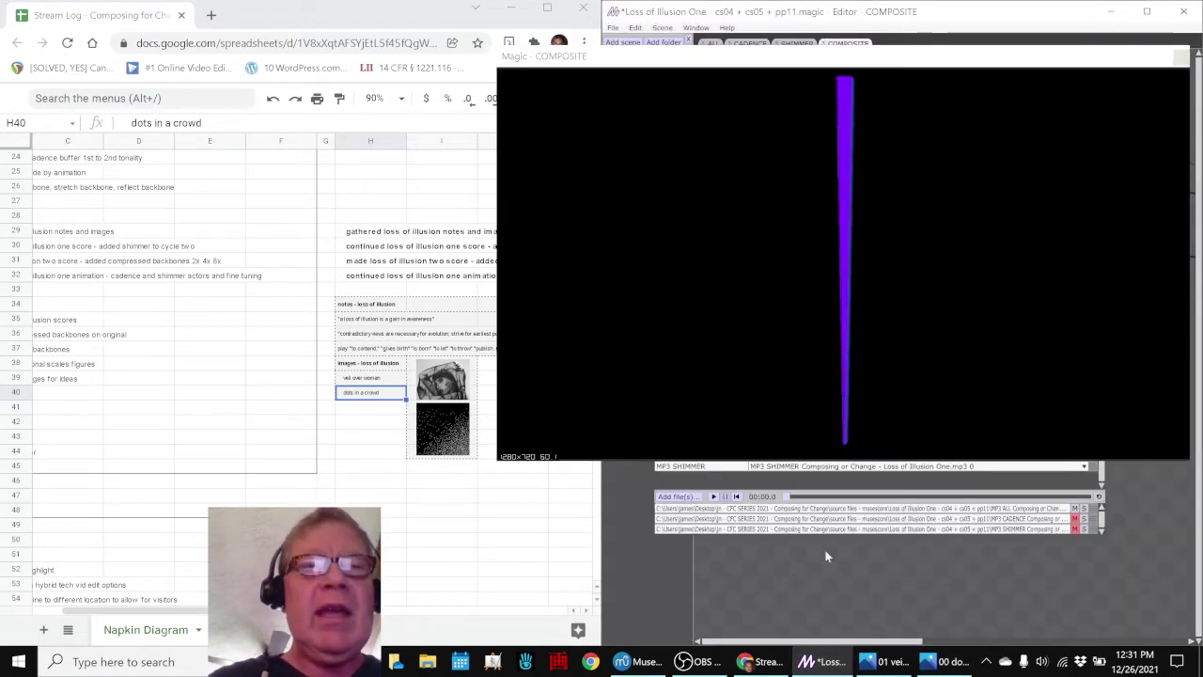
pyautogui.press('space')
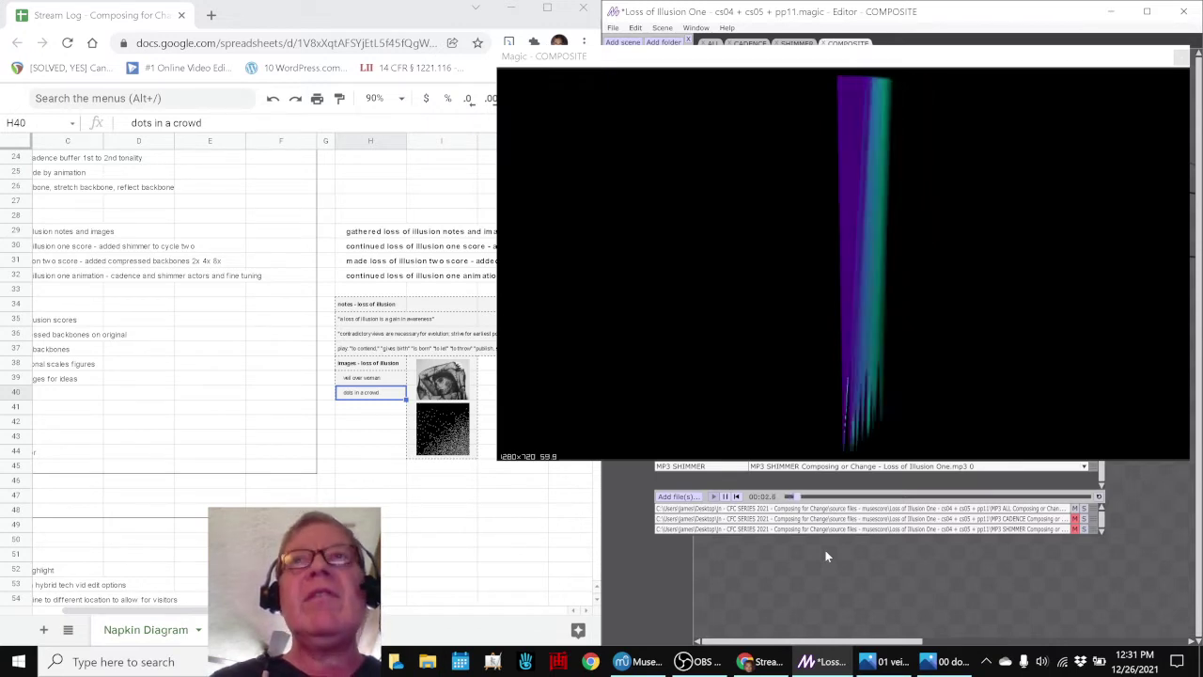
pyautogui.press('space')
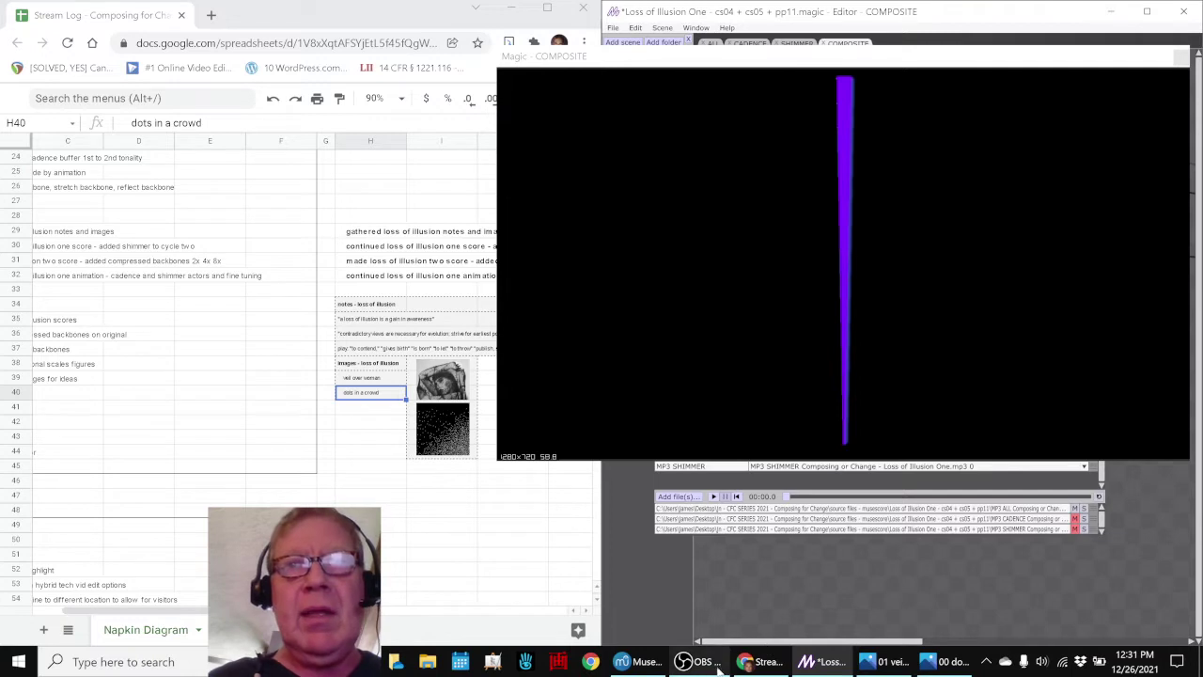
pyautogui.click(644, 662)
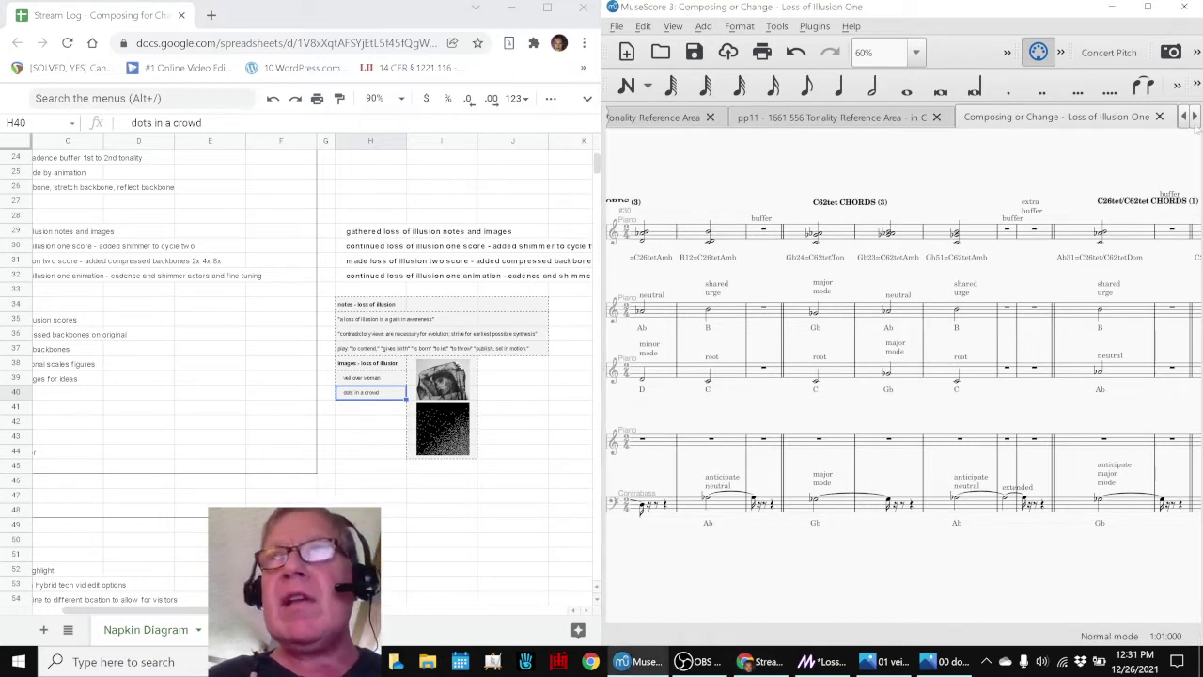
# Switch to the Loss of Illusion Two tab, clear the selection and start playback
pyautogui.click(1195, 117)
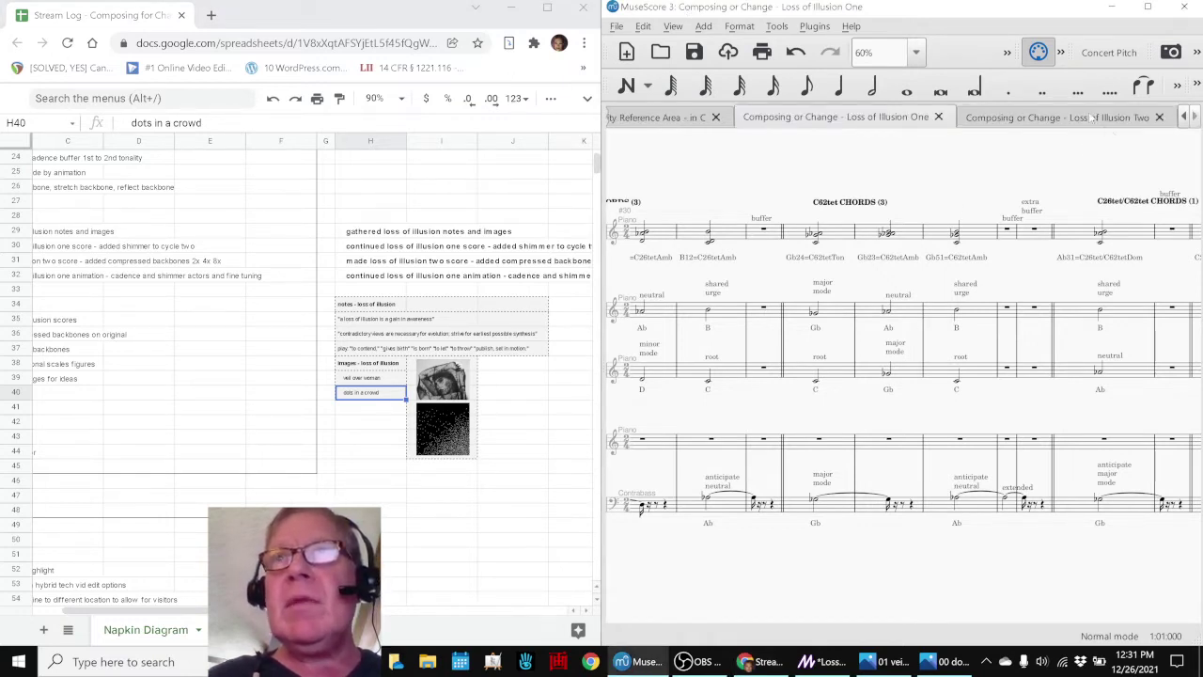
pyautogui.click(1093, 118)
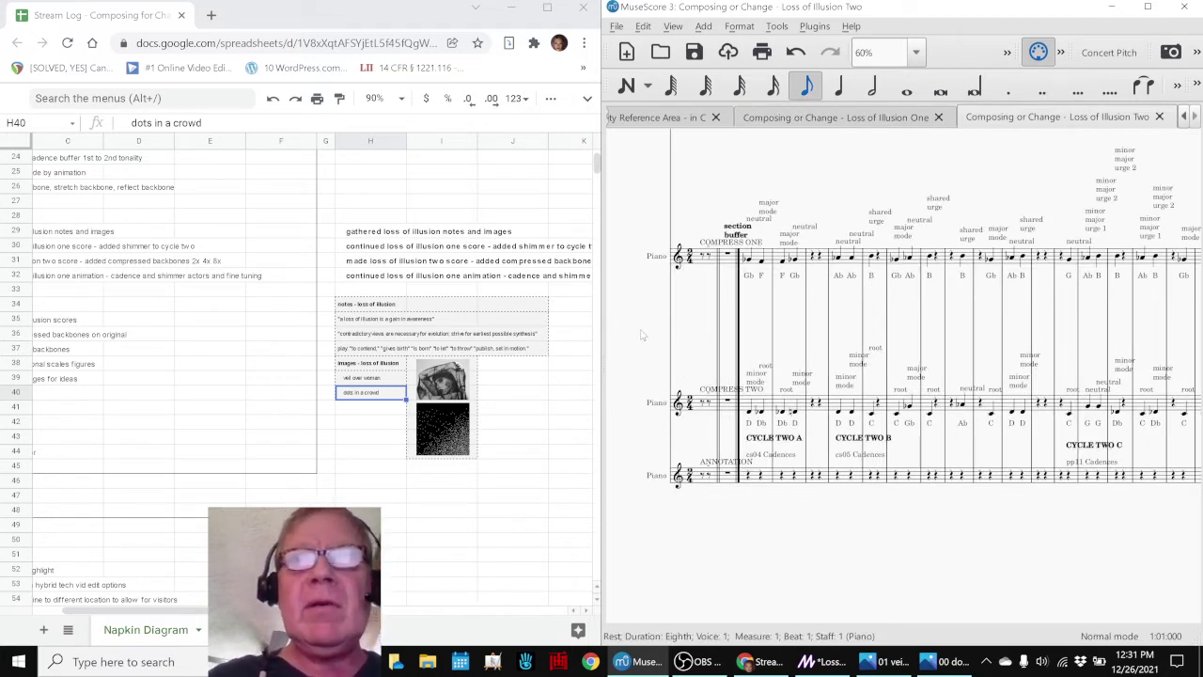
pyautogui.press('Escape')
pyautogui.press('space')
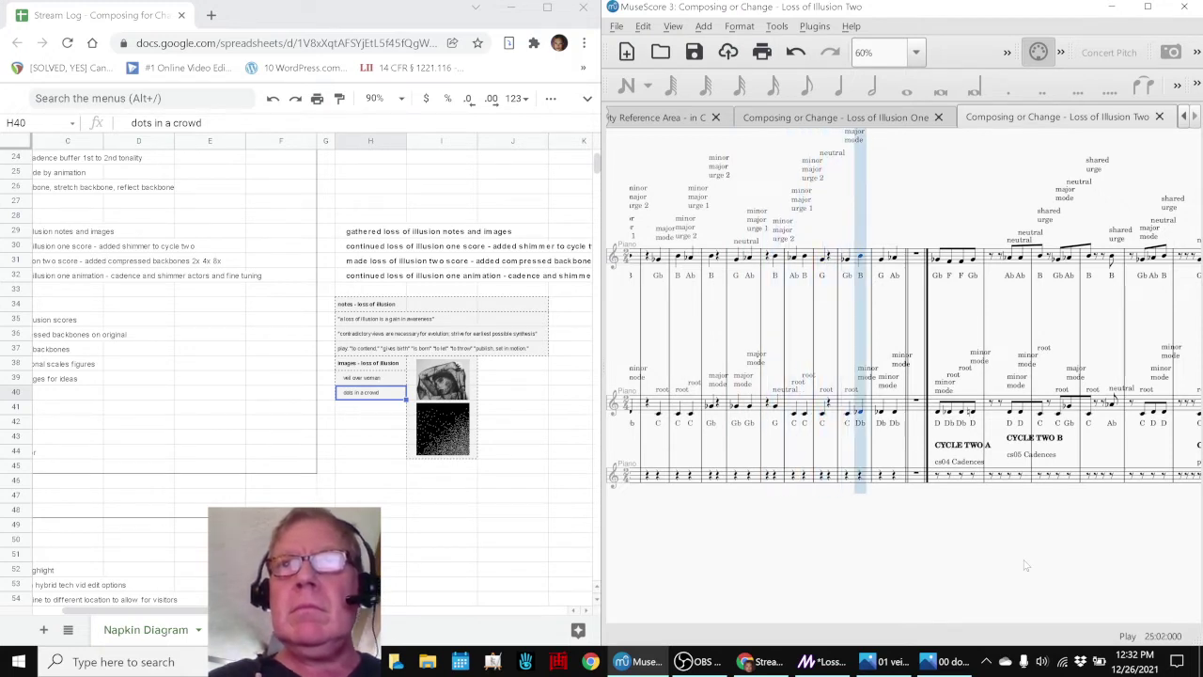
# Stop and restart Loss of Illusion Two playback twice, then view the dots in a crowd image
pyautogui.press('space')
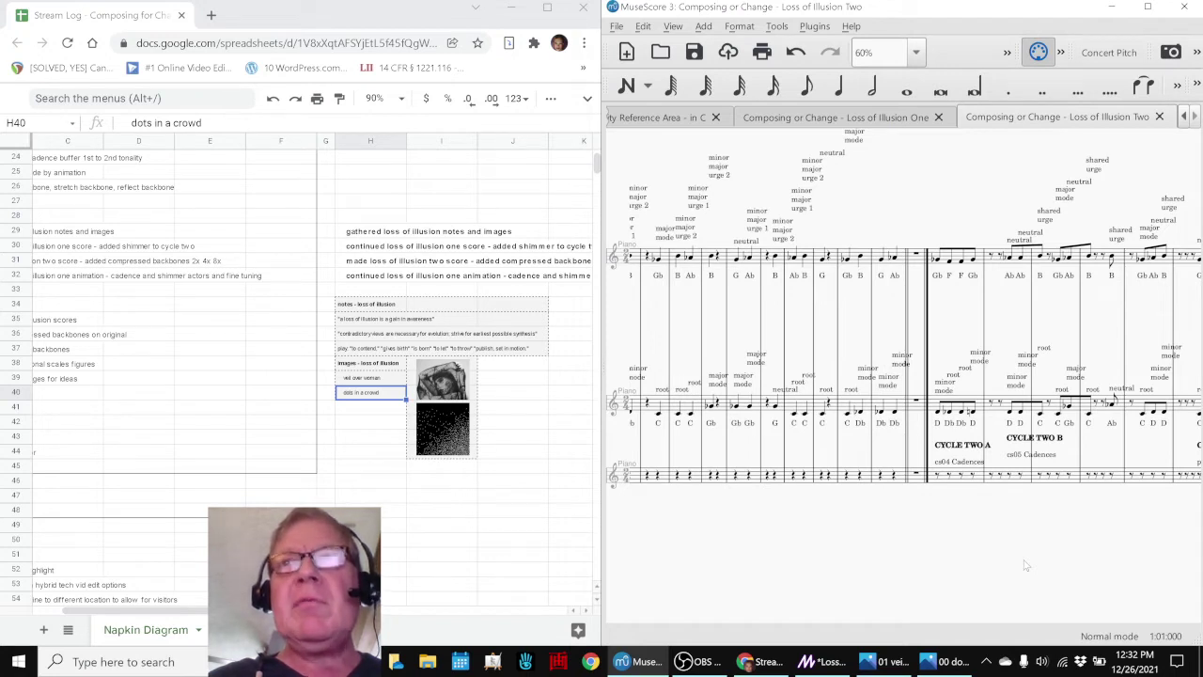
pyautogui.press('space')
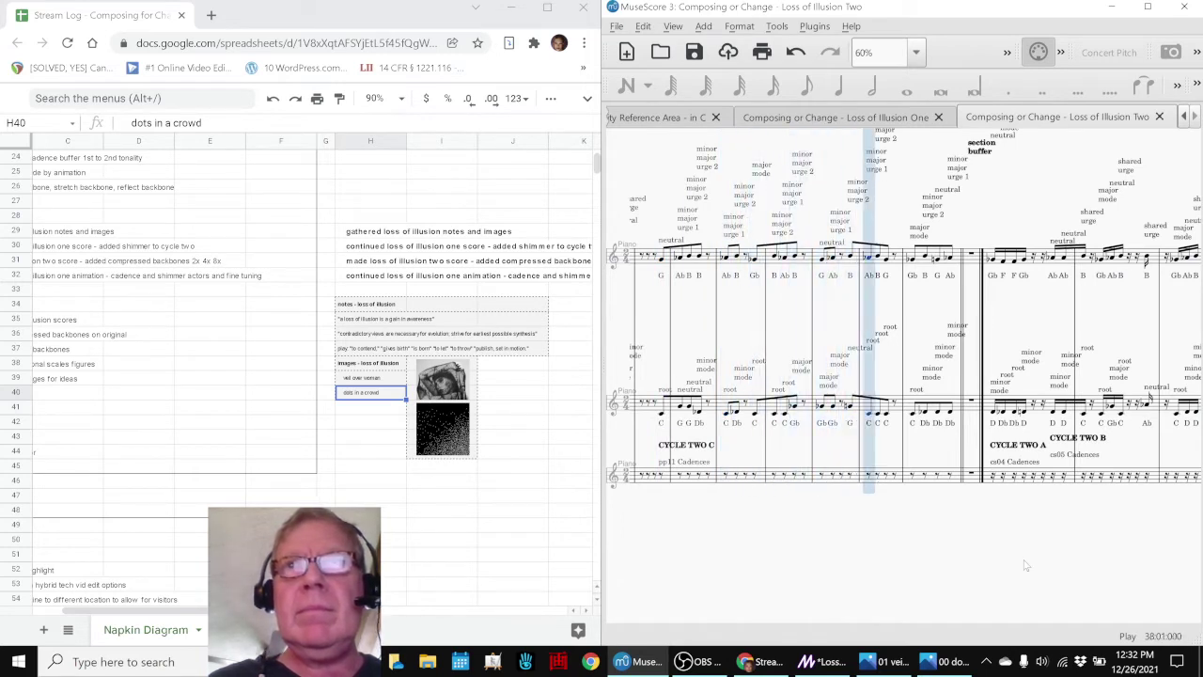
pyautogui.press('space')
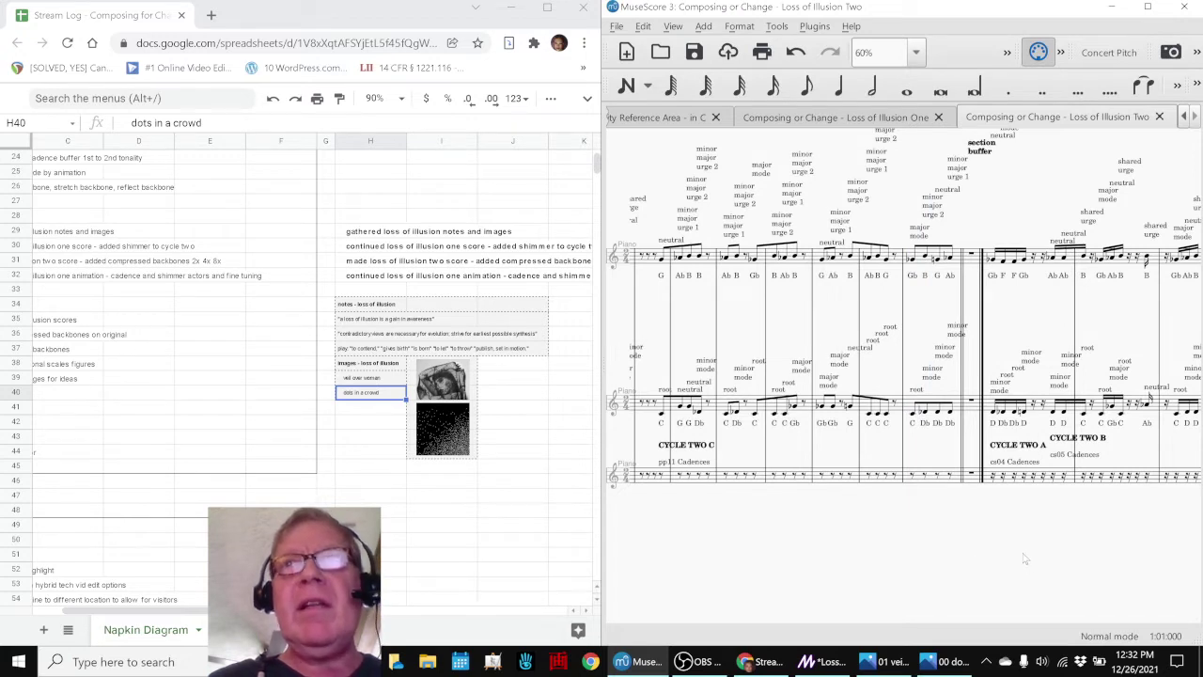
pyautogui.press('space')
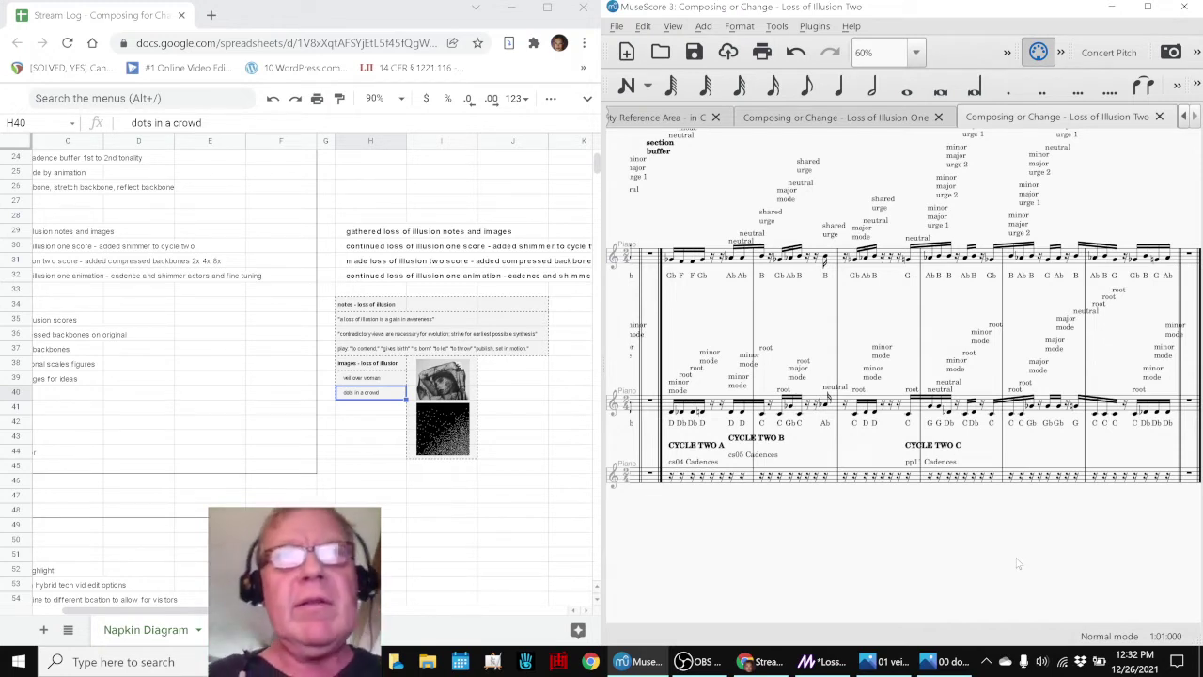
pyautogui.click(940, 663)
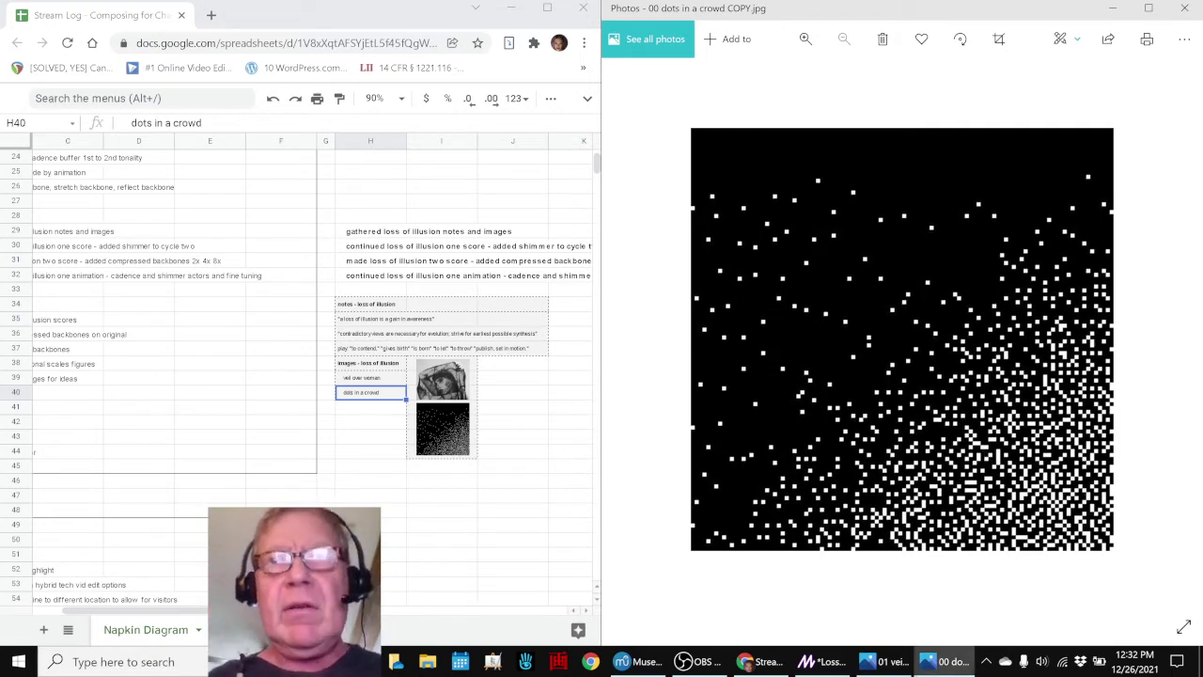
# View the veil over woman image, then bring Magic forward and shift its COMPOSITE preview left
pyautogui.click(884, 663)
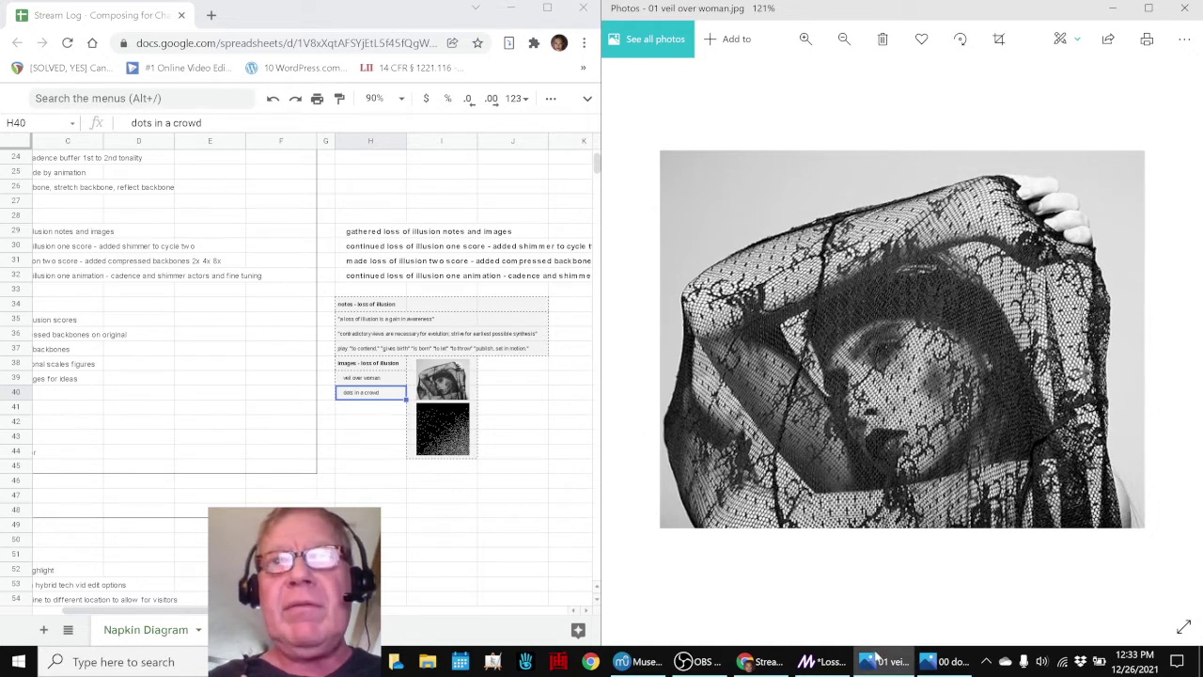
pyautogui.click(822, 661)
pyautogui.moveTo(852, 59); pyautogui.dragTo(685, 47)
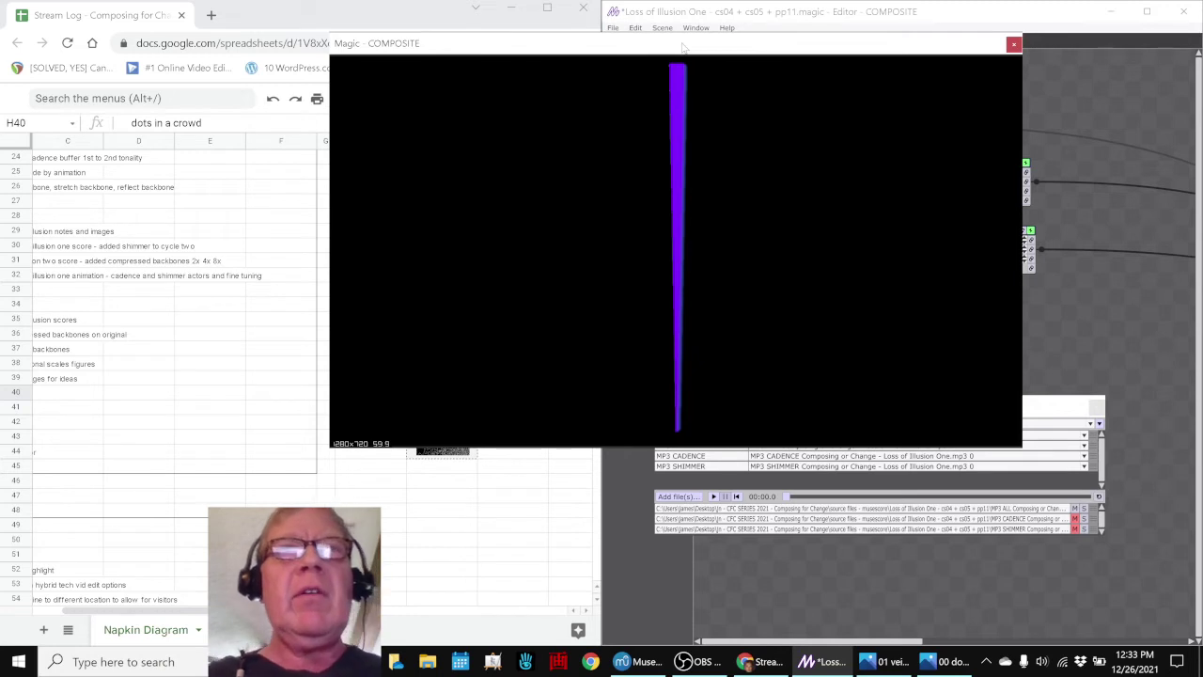
# Play the COMPOSITE animation and park its preview window over the left half of the screen
pyautogui.moveTo(697, 52); pyautogui.dragTo(643, 47)
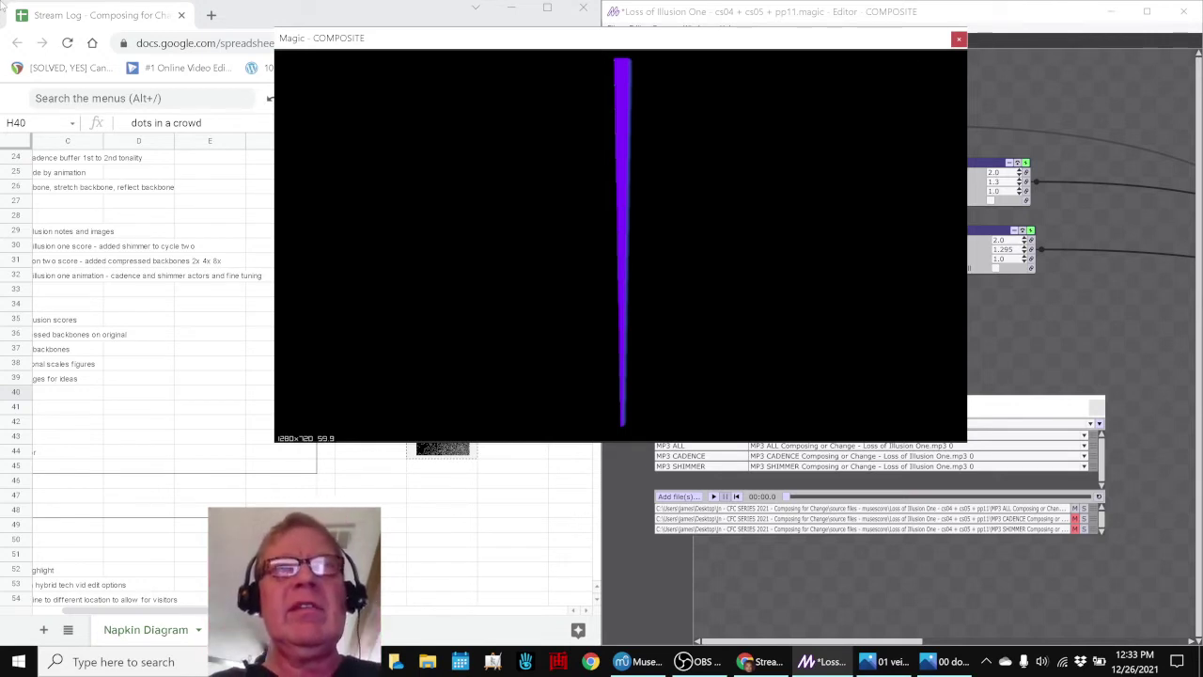
pyautogui.press('space')
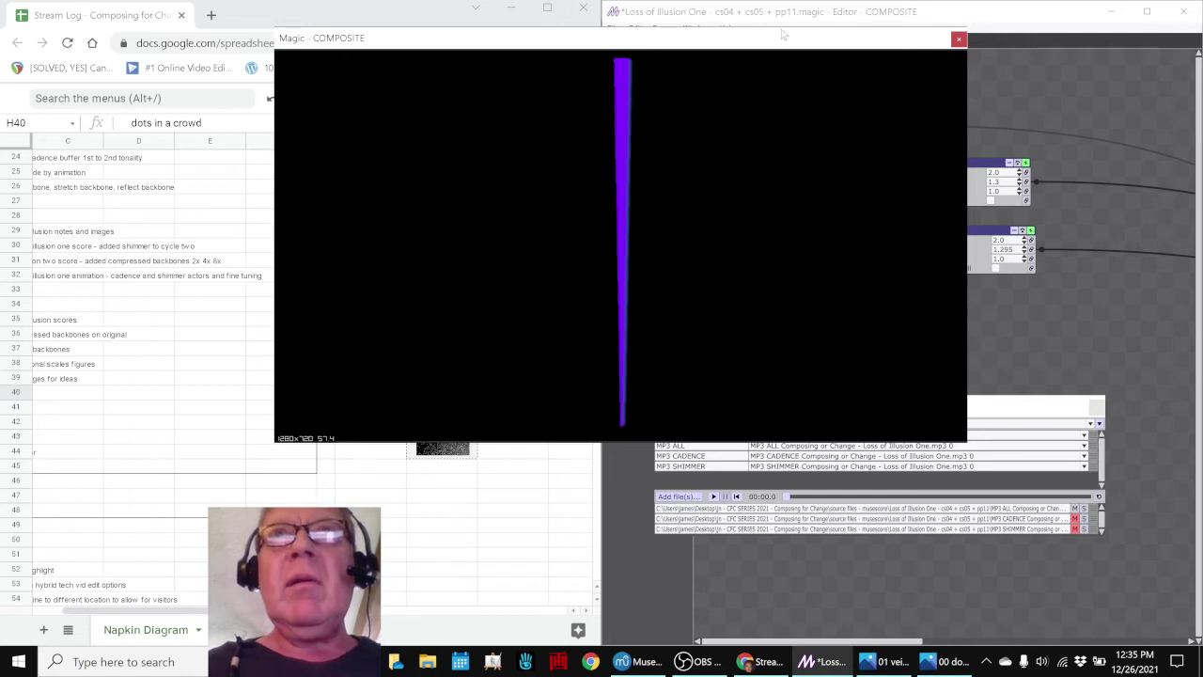
pyautogui.moveTo(783, 33); pyautogui.dragTo(406, 136)
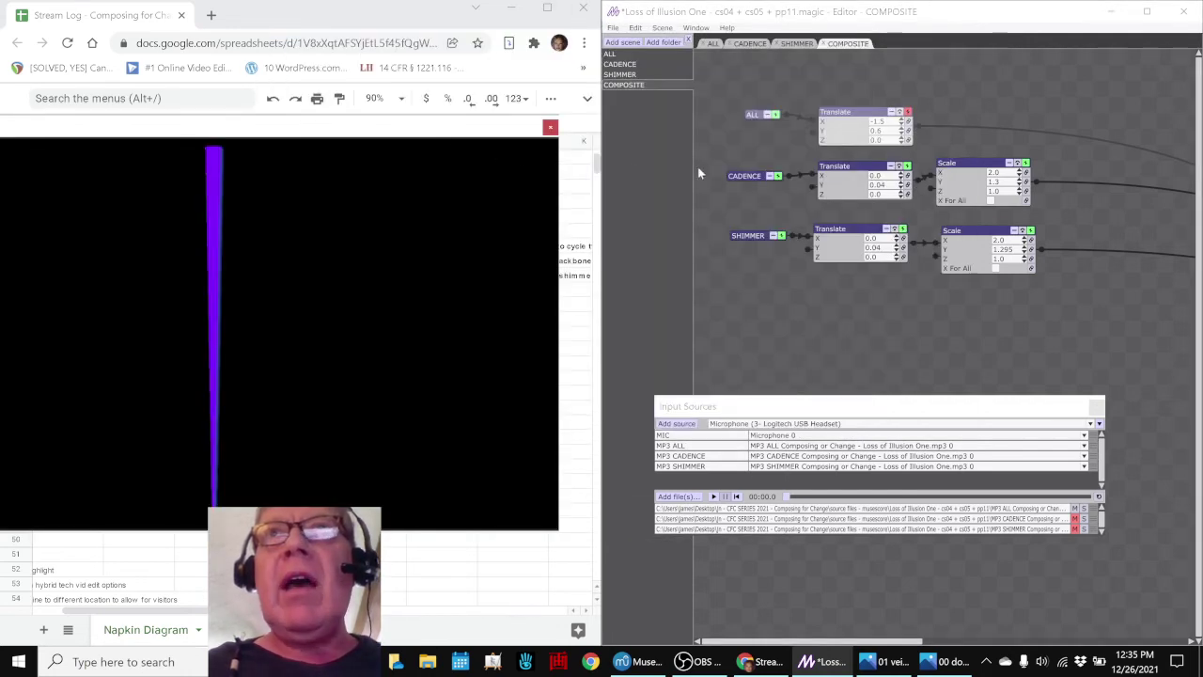
# Show the CADENCE node graph without the Input Sources list and reposition its preview window
pyautogui.click(748, 45)
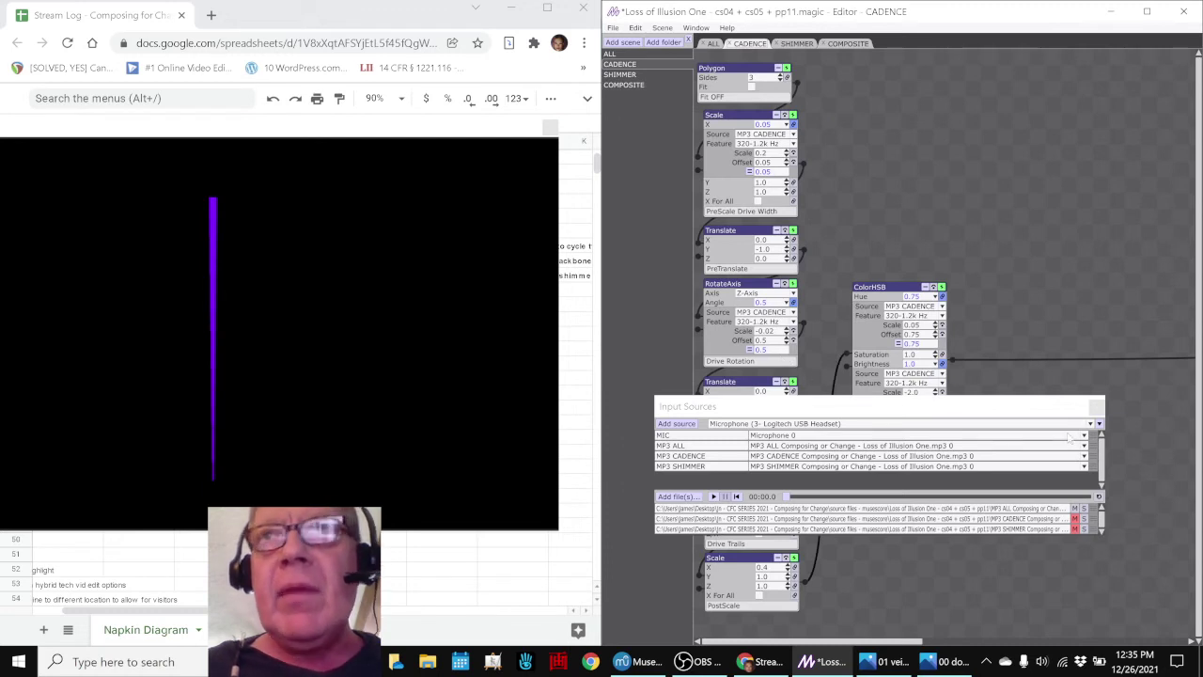
pyautogui.click(1098, 407)
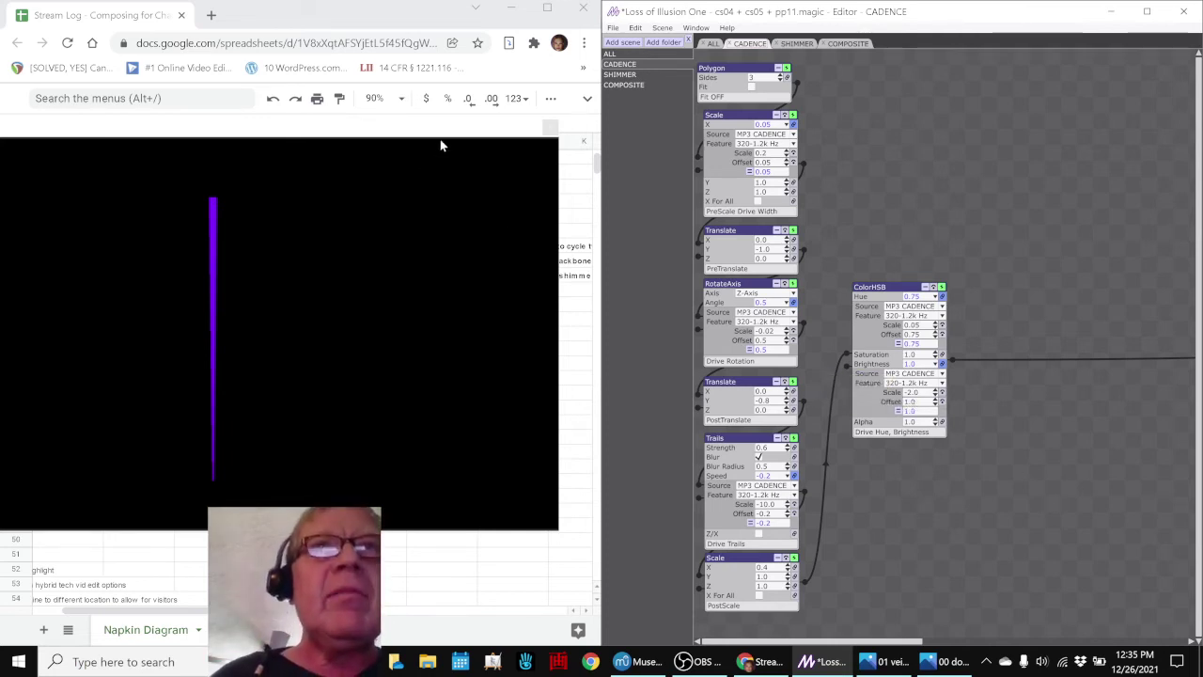
pyautogui.moveTo(455, 141); pyautogui.dragTo(650, 120)
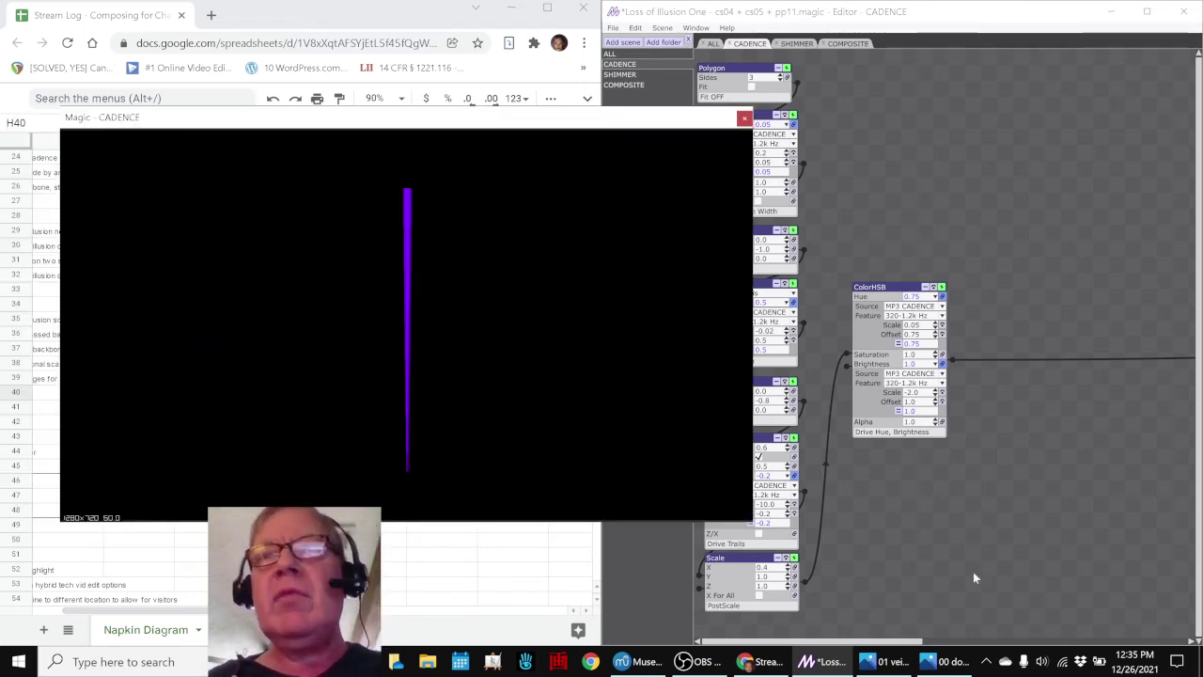
# Pan through the Loss of Illusion One score, then move the CADENCE preview to the right half
pyautogui.click(635, 661)
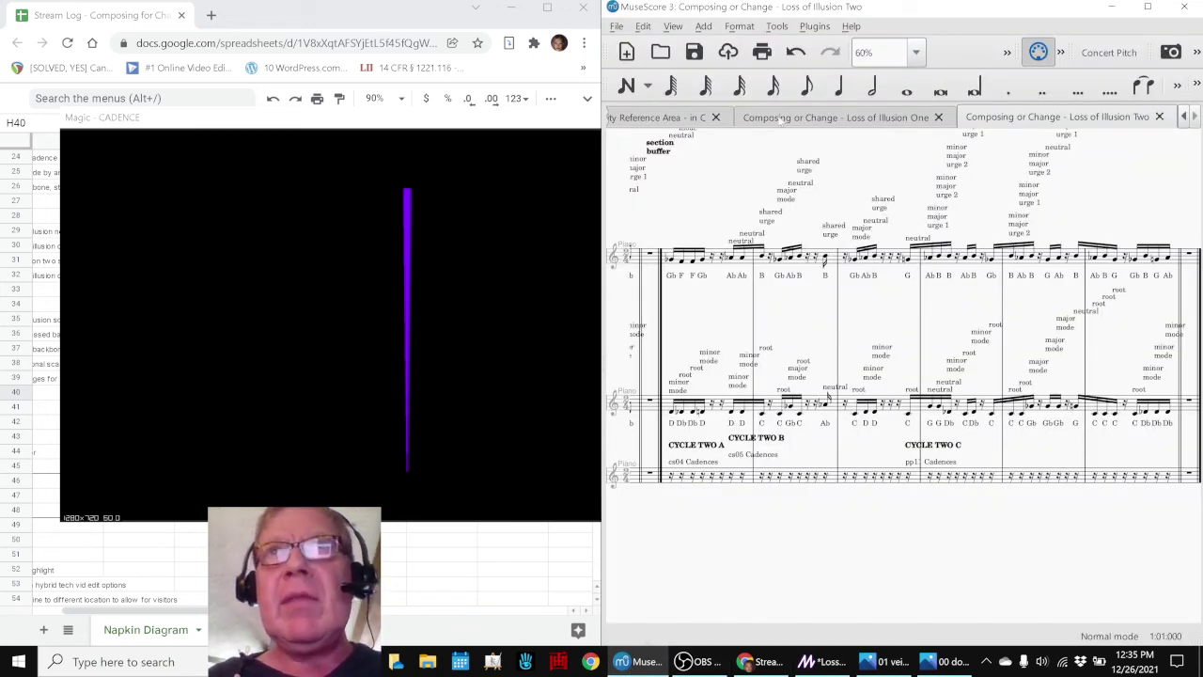
pyautogui.click(781, 122)
pyautogui.moveTo(818, 400); pyautogui.dragTo(918, 381)
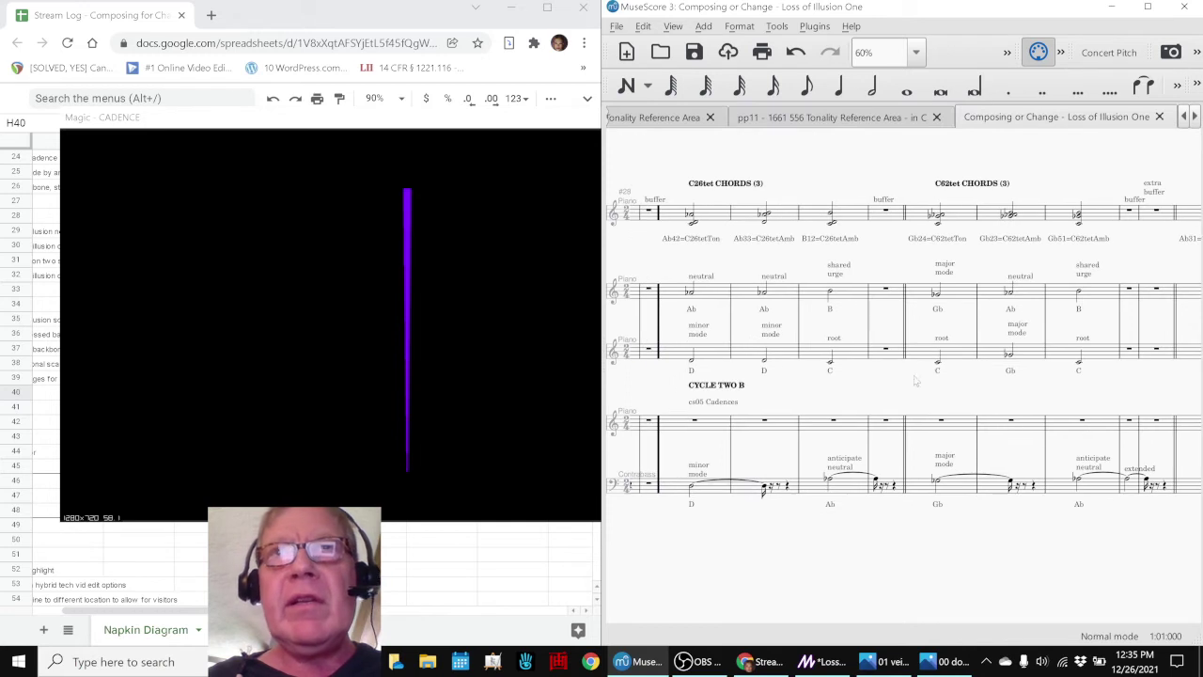
pyautogui.moveTo(453, 117); pyautogui.dragTo(1001, 89)
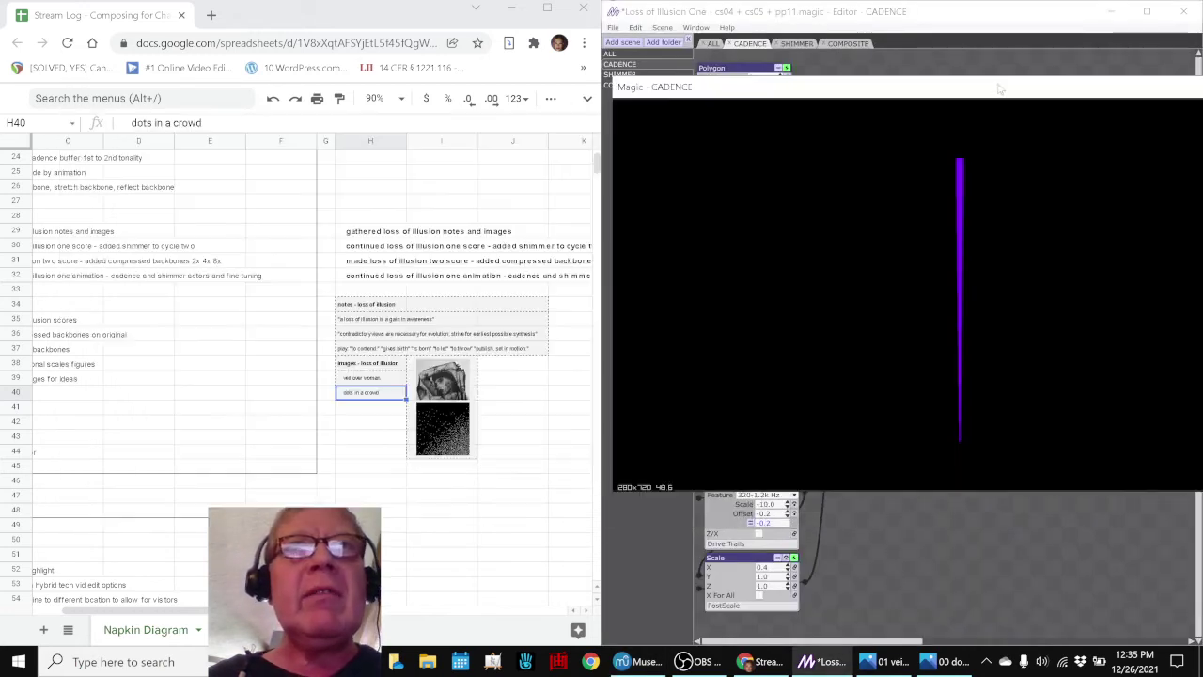
# Move up the log to the row 19 question, shift the preview left and open COMPOSITE
pyautogui.click(372, 277)
pyautogui.press('Up')
pyautogui.press('Up')
pyautogui.press('Up')
pyautogui.press('Up')
pyautogui.press('Up')
pyautogui.press('Up')
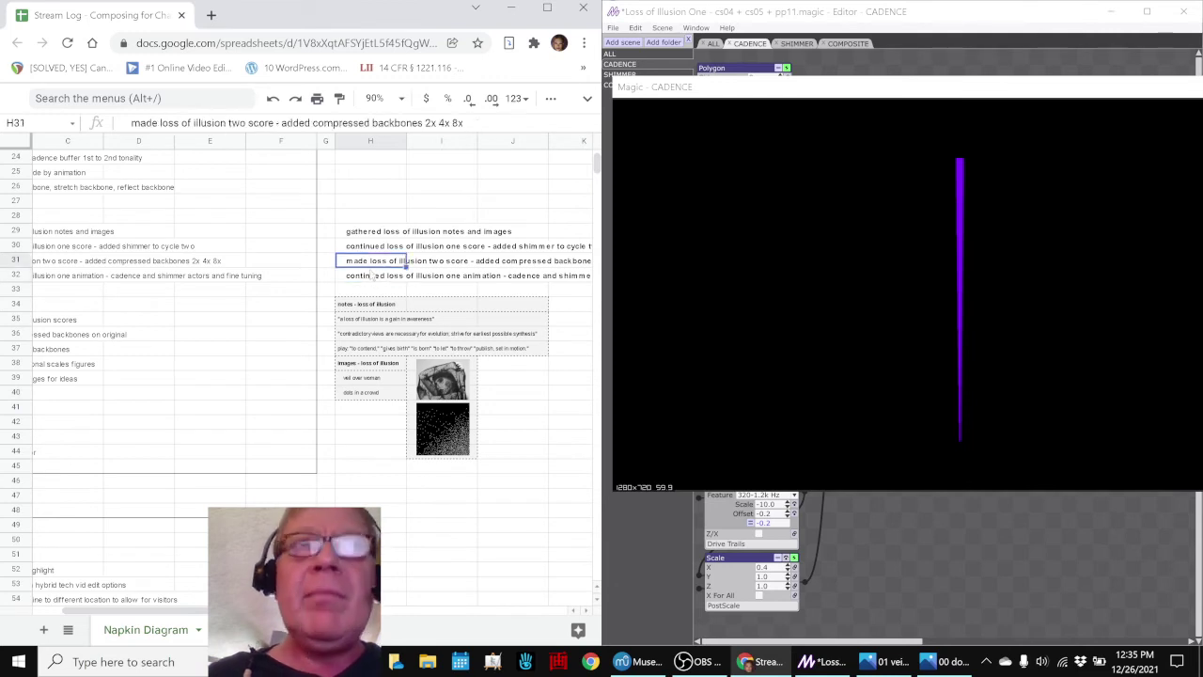
pyautogui.press('Up')
pyautogui.press('Up')
pyautogui.press('Up')
pyautogui.press('Up')
pyautogui.press('Up')
pyautogui.press('Up')
pyautogui.press('Up')
pyautogui.press('Up')
pyautogui.press('Up')
pyautogui.press('Up')
pyautogui.press('Down')
pyautogui.press('Down')
pyautogui.press('Down')
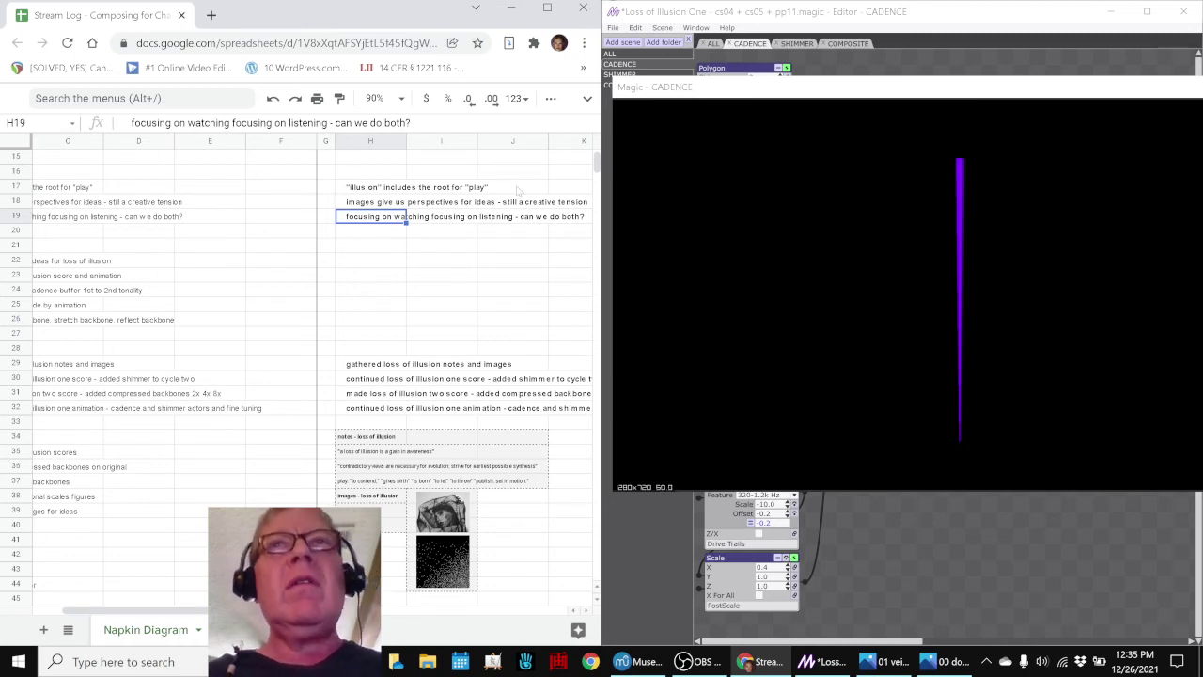
pyautogui.moveTo(750, 90); pyautogui.dragTo(592, 114)
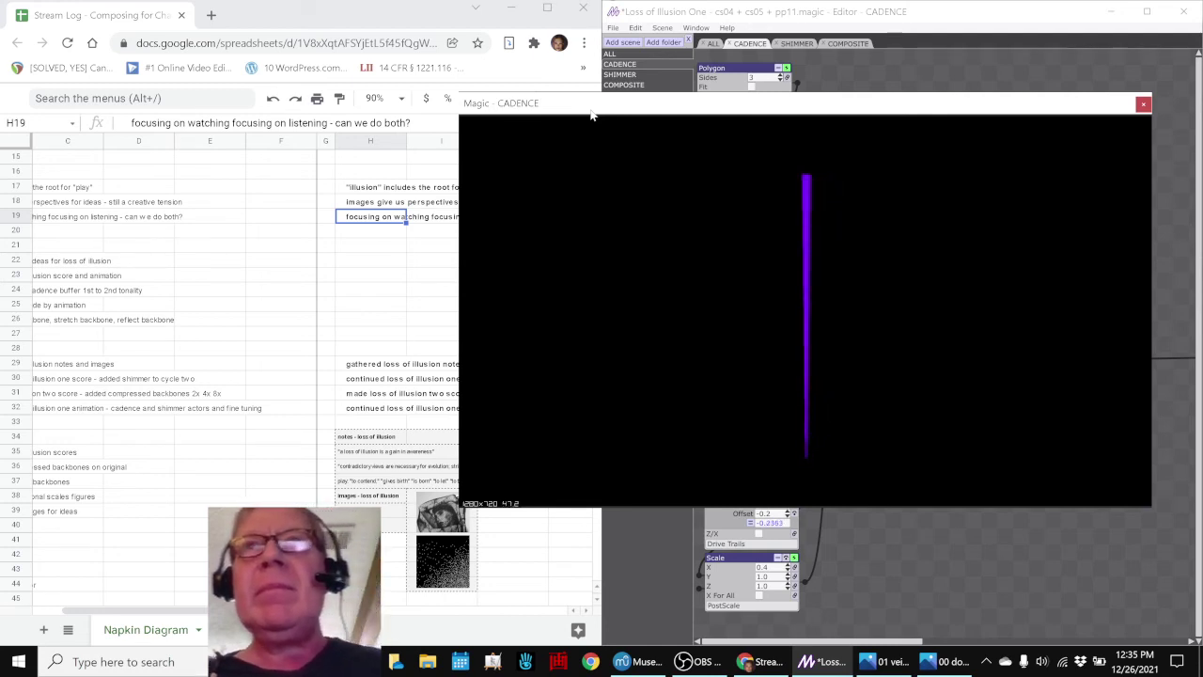
pyautogui.click(852, 44)
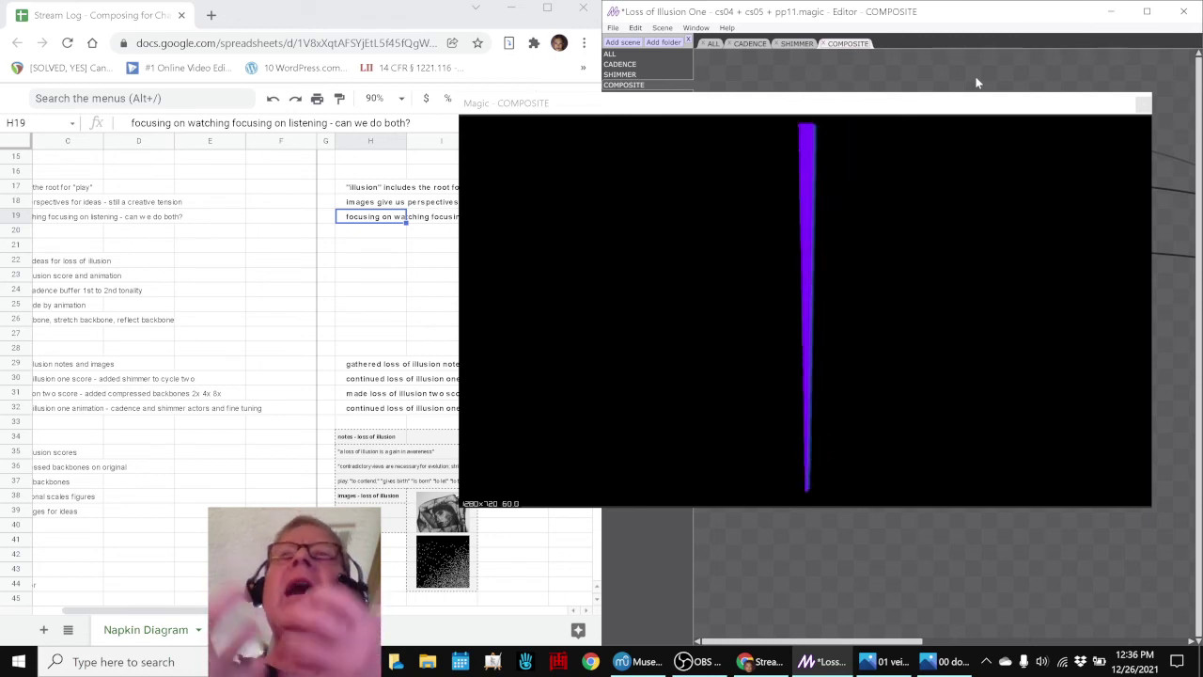
# Review the stream log acknowledgements down to cell B44, then ask OBS to stop streaming
pyautogui.click(410, 21)
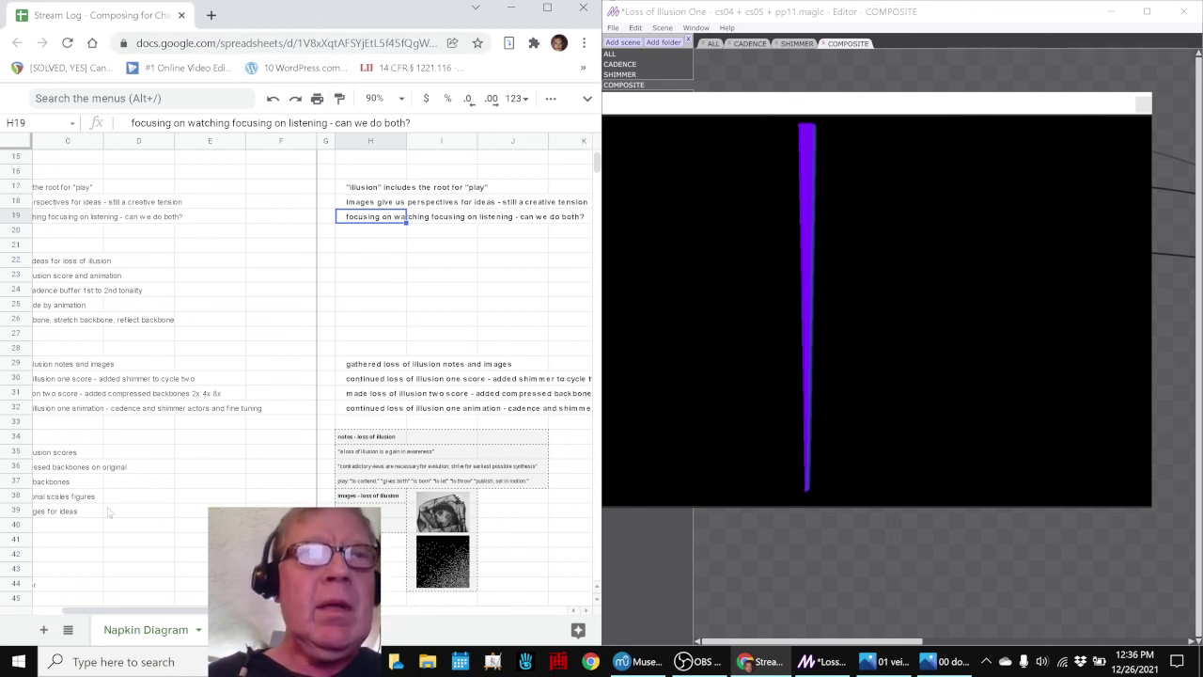
pyautogui.moveTo(163, 605); pyautogui.dragTo(132, 606)
pyautogui.scroll(-3, 130, 512)
pyautogui.scroll(-5, 130, 512)
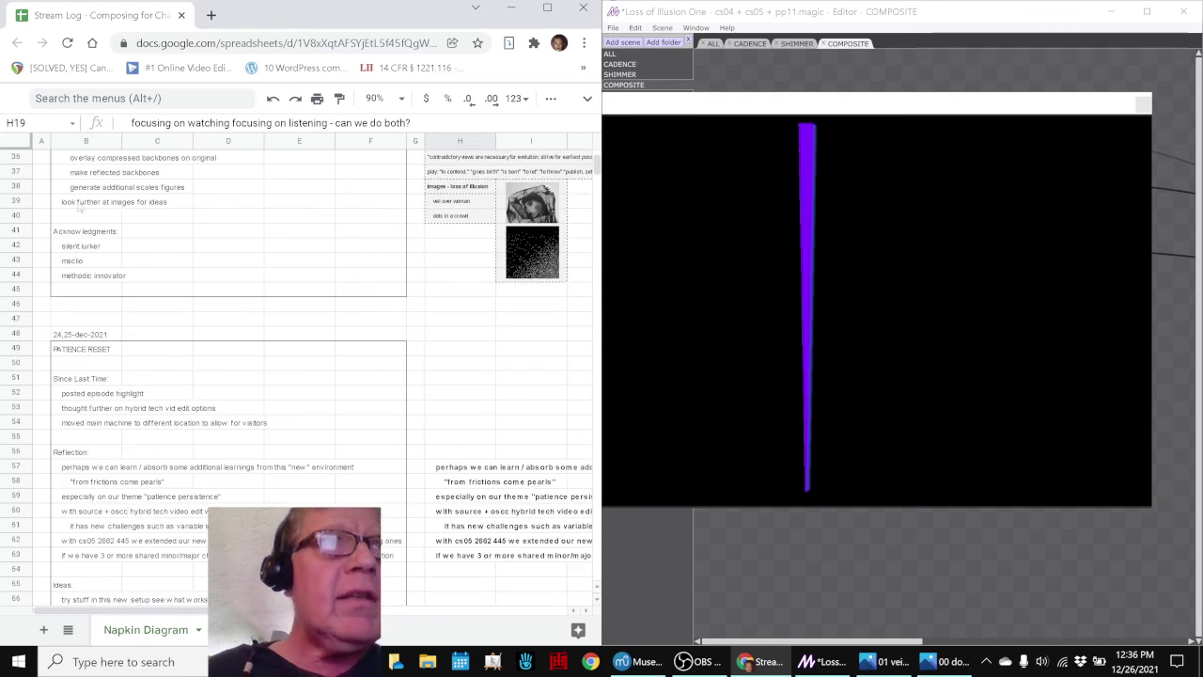
pyautogui.click(85, 280)
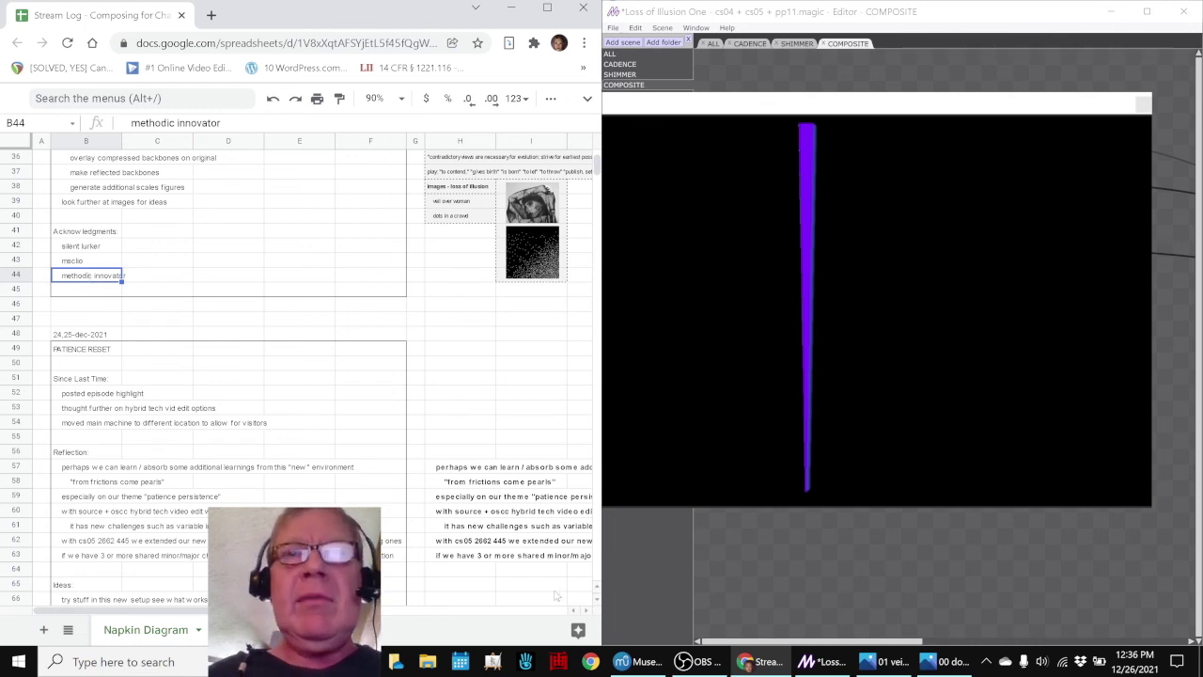
pyautogui.click(697, 662)
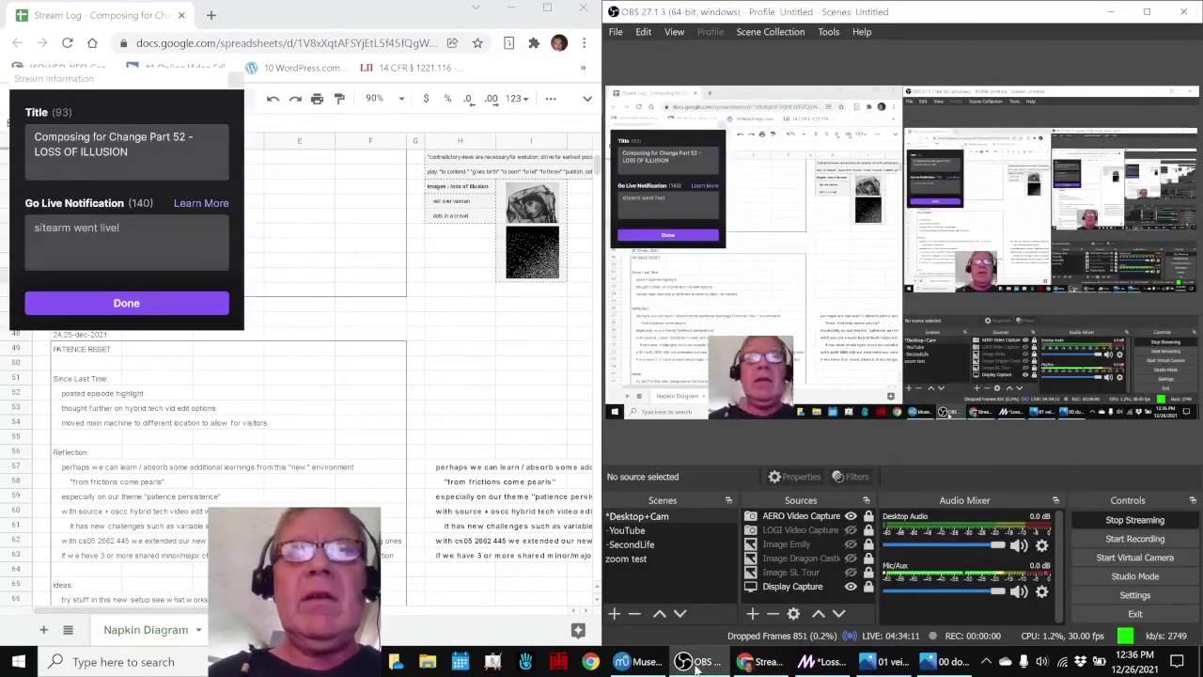
pyautogui.click(1102, 523)
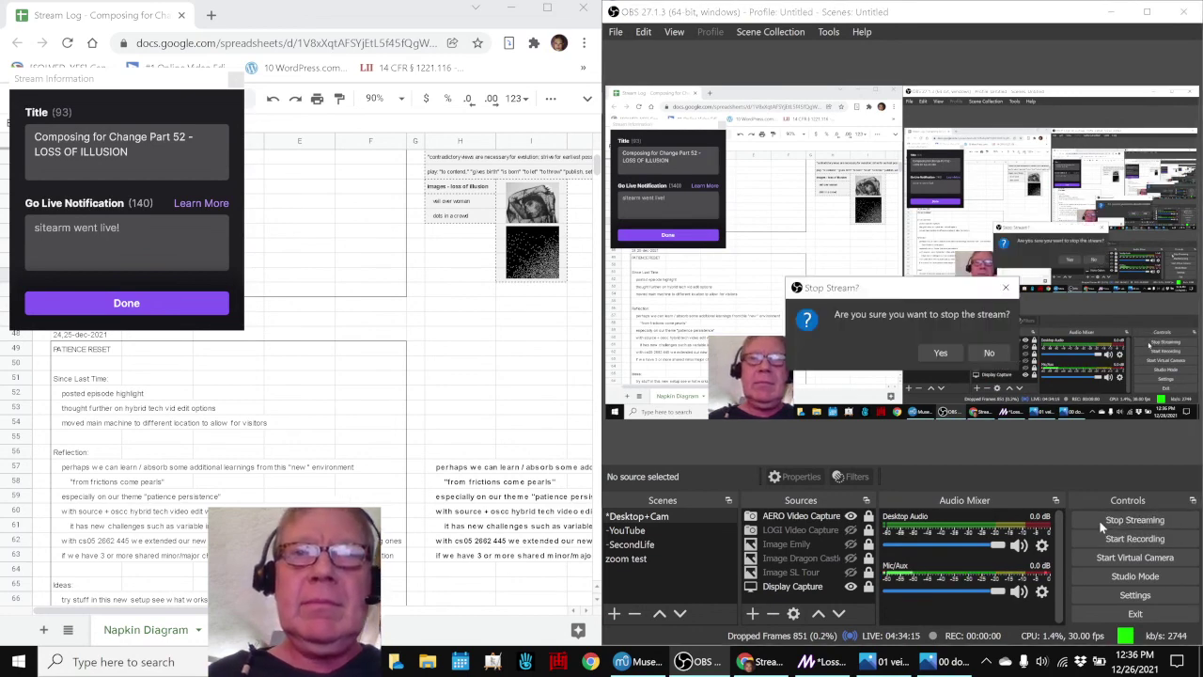